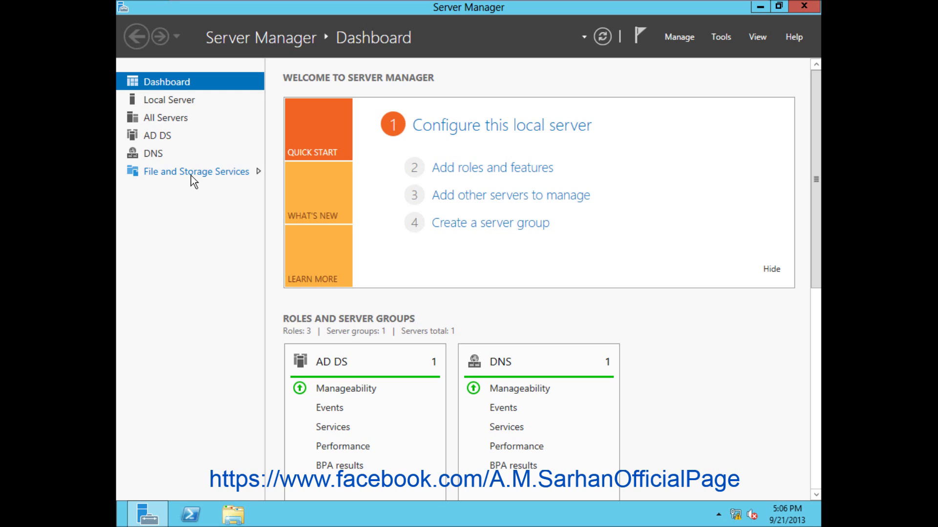
Step: Examine the servers, volumes, disks, storage pools and shares in File and Storage Services, and start a new share
{"action": "left_click", "coordinate": [191, 177]}
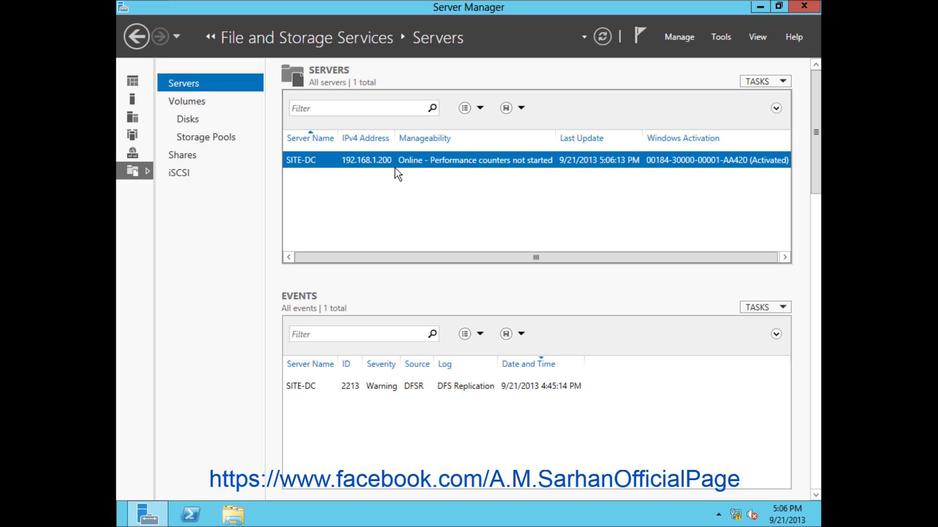
{"action": "scroll", "coordinate": [637, 258], "scroll_direction": "right", "scroll_amount": 1}
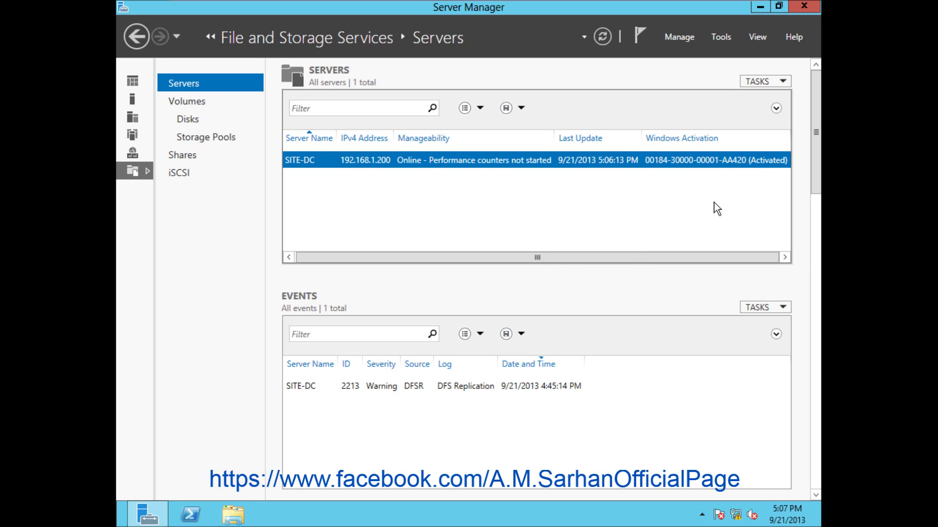
{"action": "left_click", "coordinate": [185, 104]}
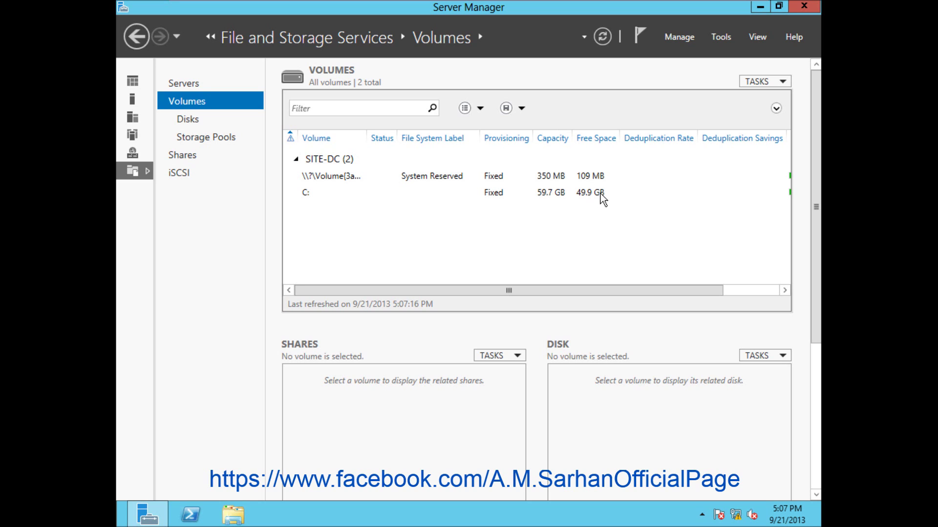
{"action": "left_click", "coordinate": [181, 121]}
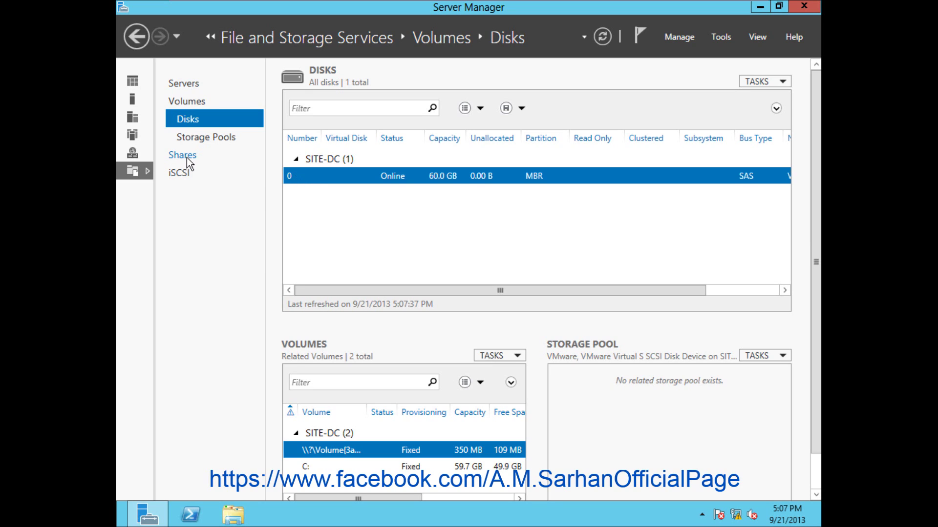
{"action": "left_click", "coordinate": [201, 142]}
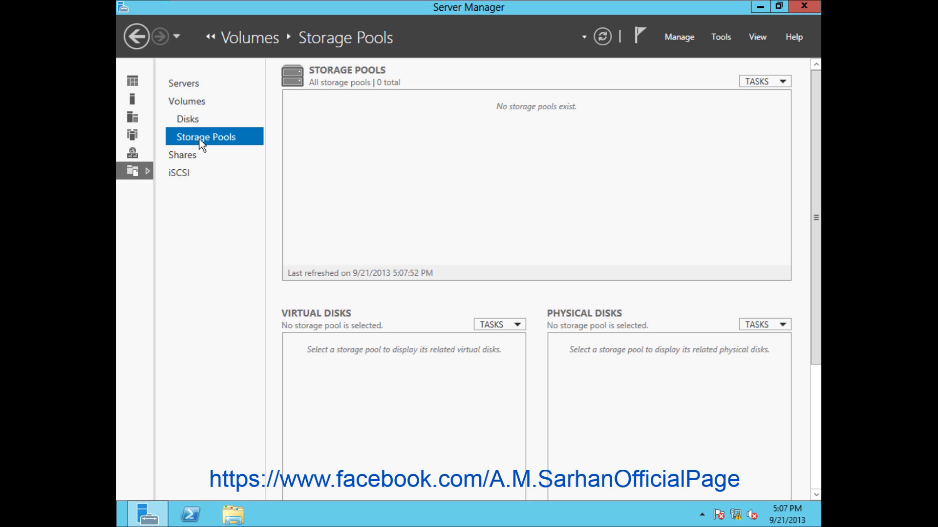
{"action": "left_click", "coordinate": [179, 157]}
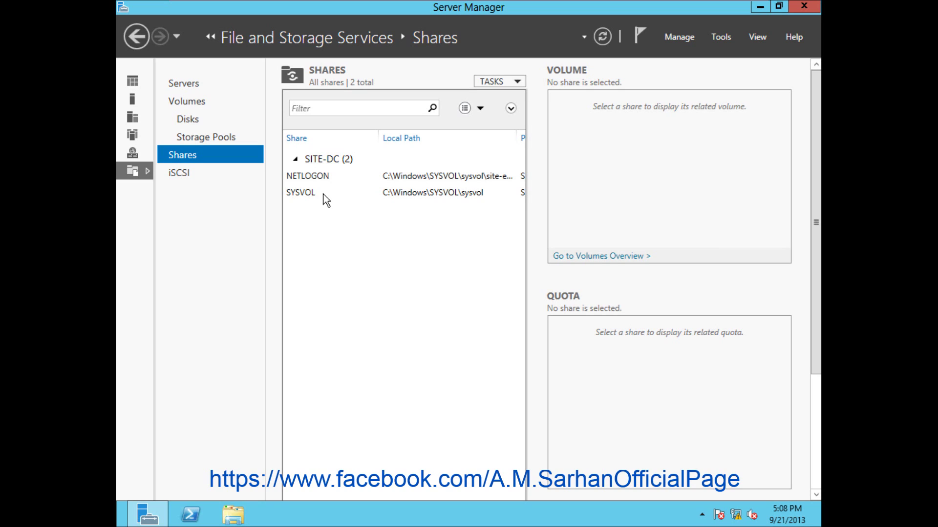
{"action": "right_click", "coordinate": [334, 238]}
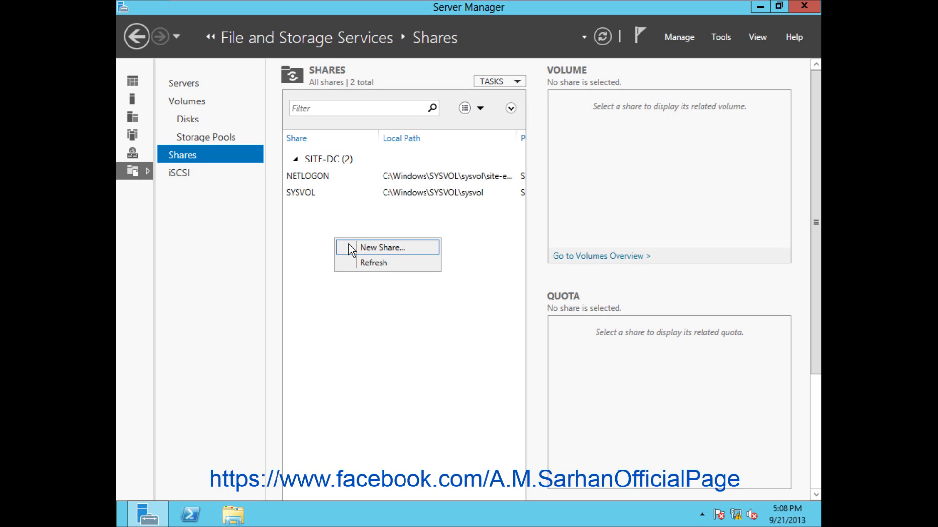
{"action": "left_click", "coordinate": [350, 249]}
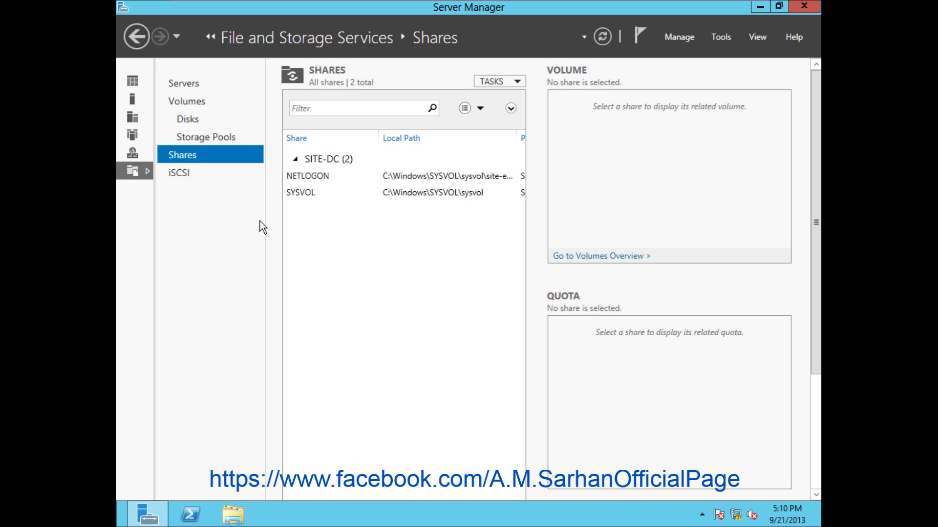
Step: Add a new 60 GB SCSI virtual hard disk, split into multiple files and stored as Windows Server 2012-0.vmdk, to the Site-eg virtual machine
{"action": "left_click", "coordinate": [759, 7]}
{"action": "mouse_move", "coordinate": [488, 6]}
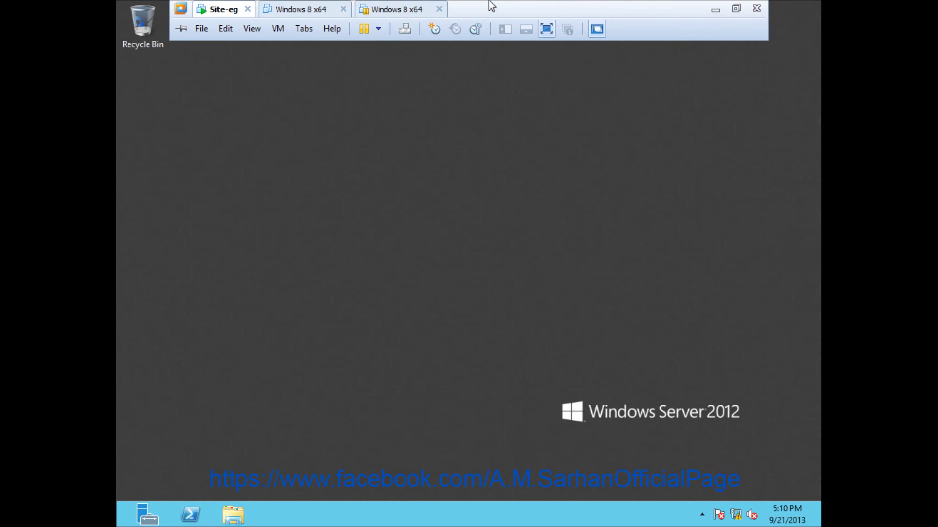
{"action": "left_click", "coordinate": [277, 28]}
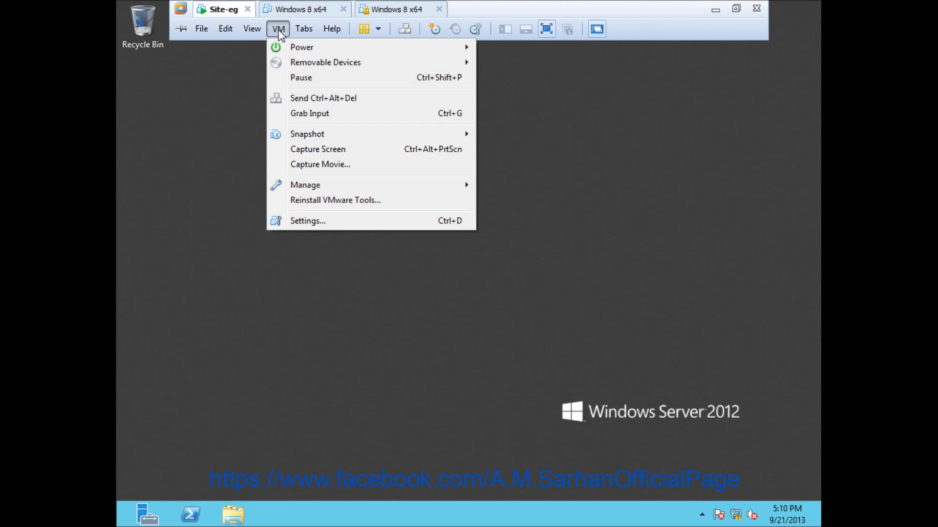
{"action": "left_click", "coordinate": [296, 221]}
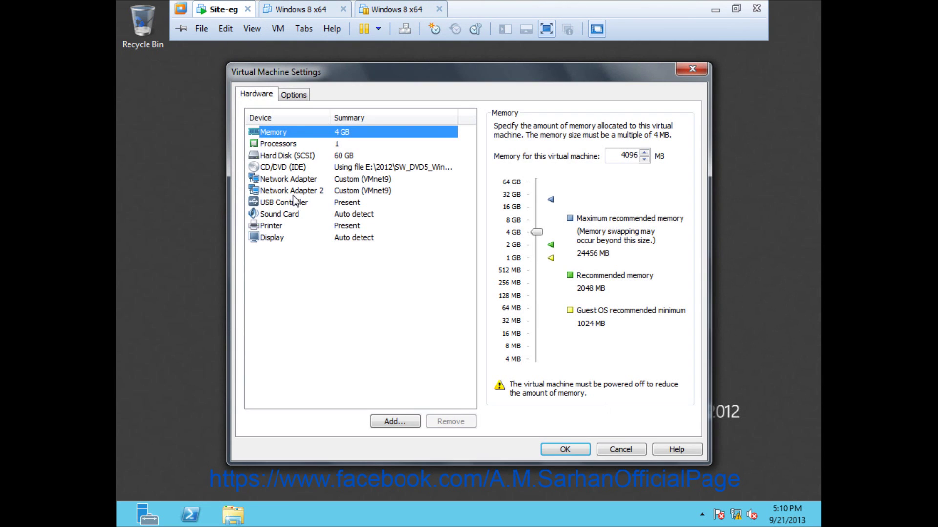
{"action": "left_click", "coordinate": [401, 427]}
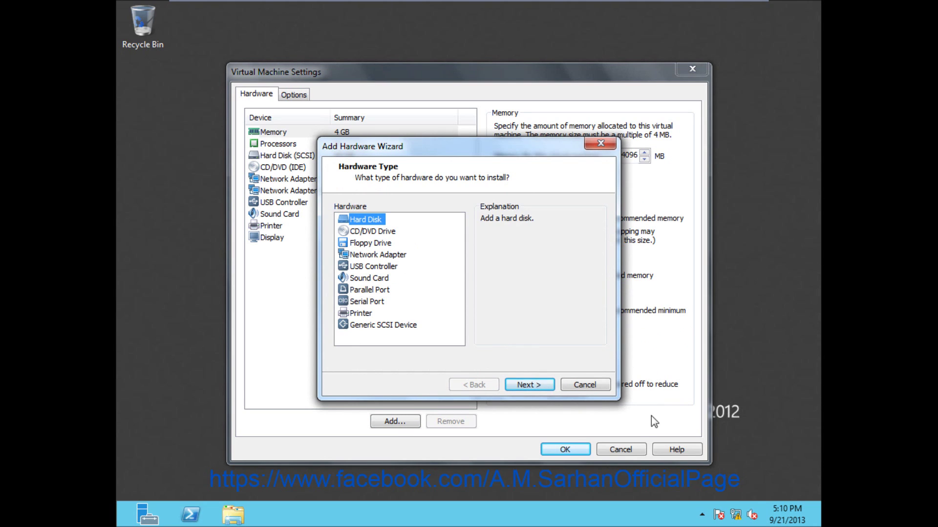
{"action": "left_click", "coordinate": [550, 385]}
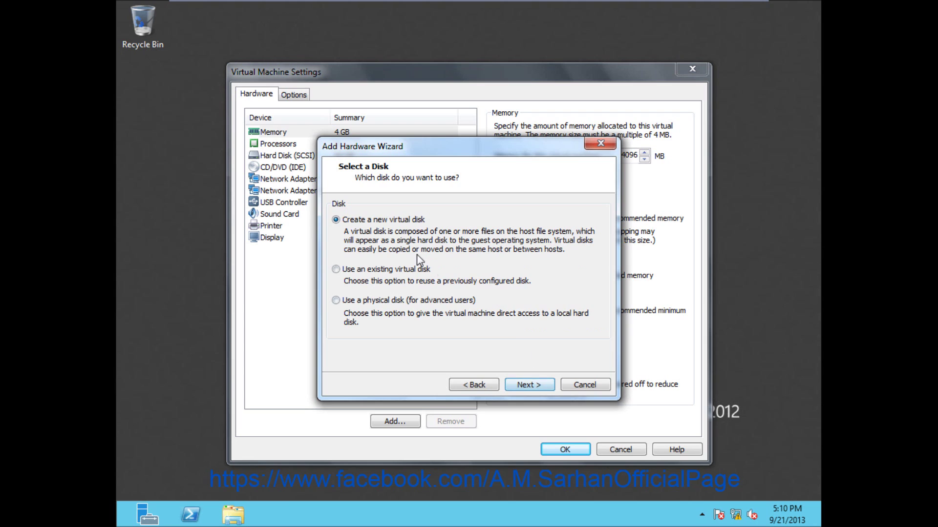
{"action": "left_click", "coordinate": [528, 385]}
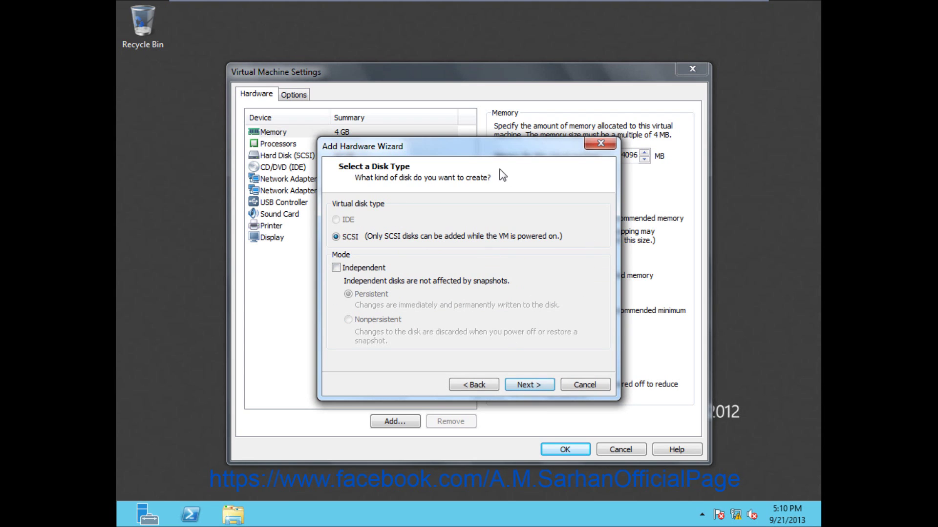
{"action": "left_click_drag", "start_coordinate": [508, 148], "coordinate": [497, 109]}
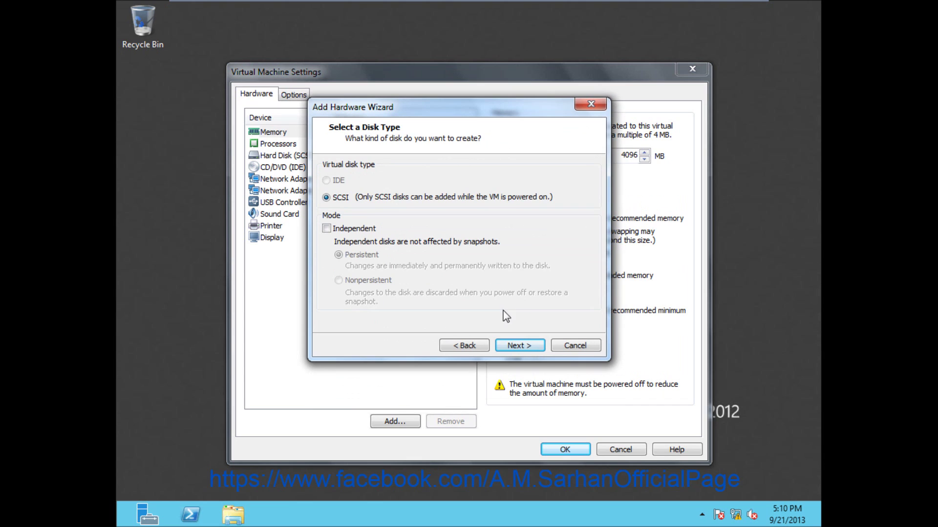
{"action": "left_click", "coordinate": [519, 349]}
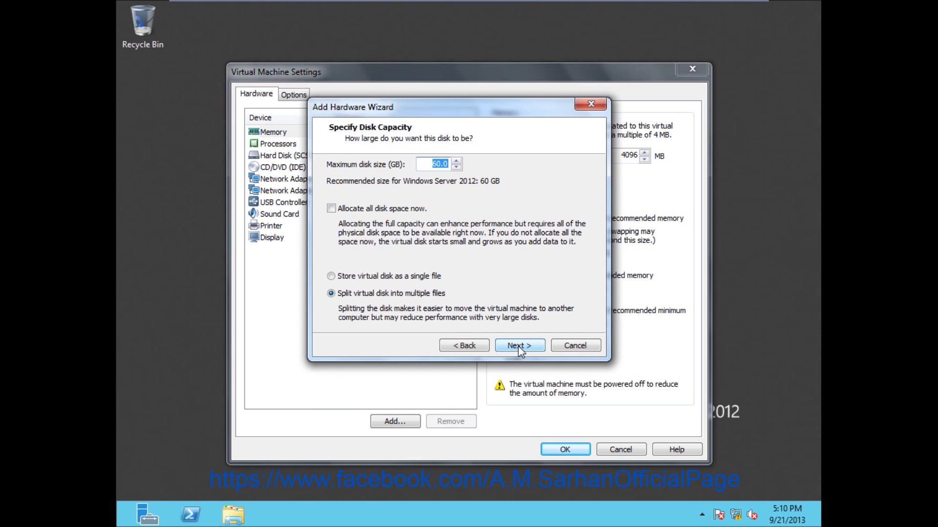
{"action": "left_click", "coordinate": [519, 348]}
{"action": "left_click", "coordinate": [519, 347]}
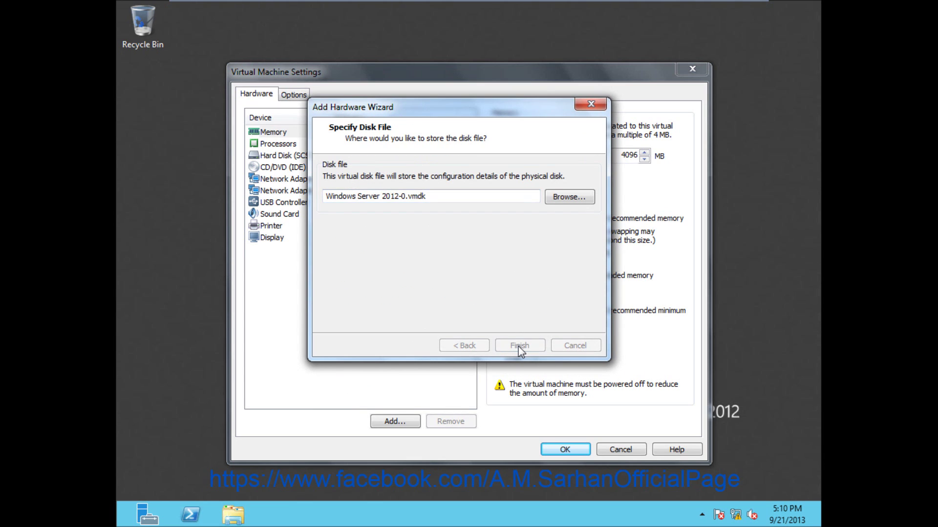
{"action": "left_click", "coordinate": [565, 448]}
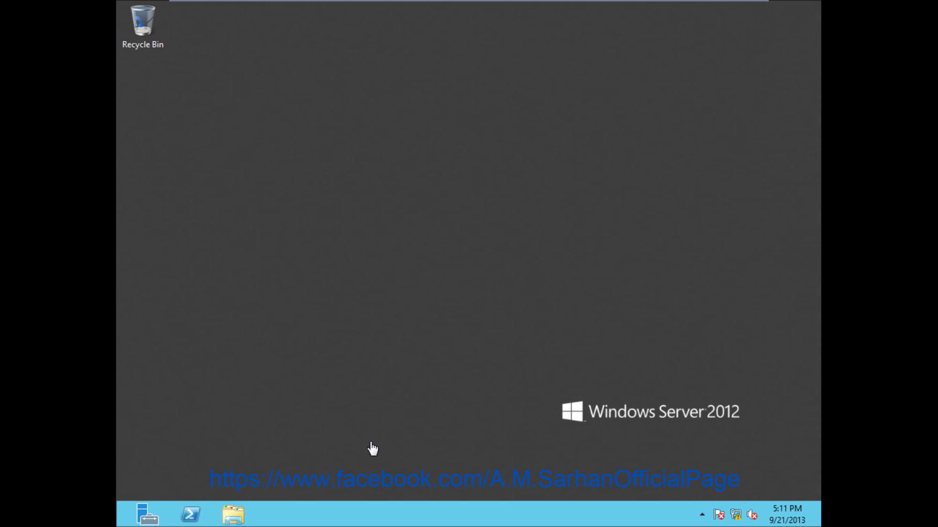
Step: Reopen Server Manager and view the server's disks in File and Storage Services
{"action": "left_click", "coordinate": [147, 518]}
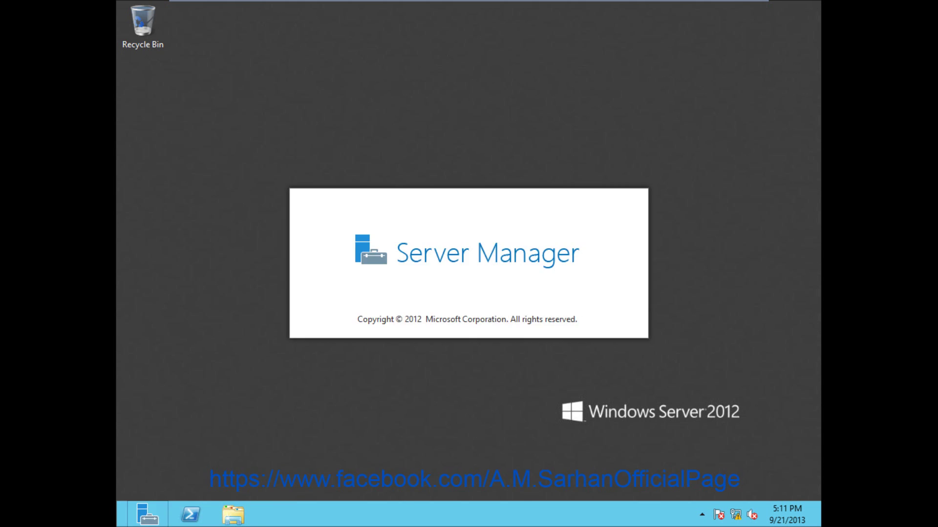
{"action": "left_click", "coordinate": [725, 37]}
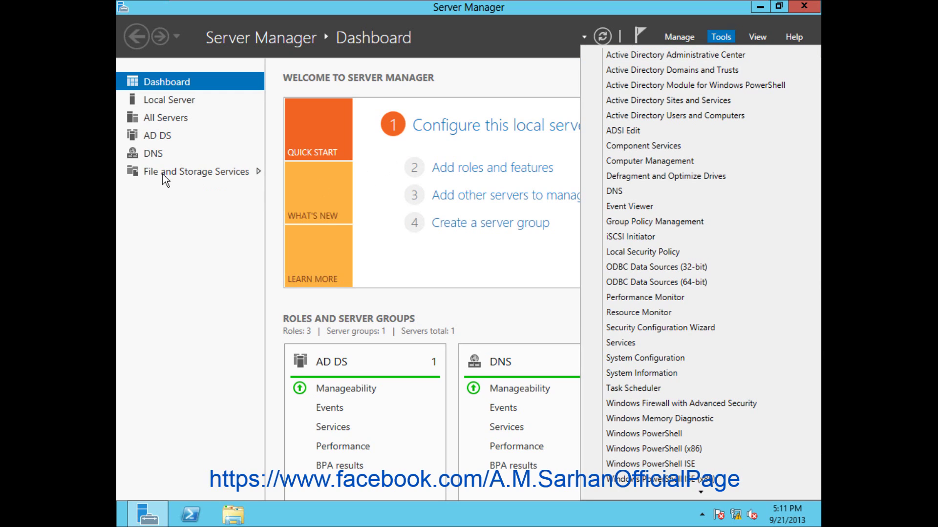
{"action": "left_click", "coordinate": [217, 182]}
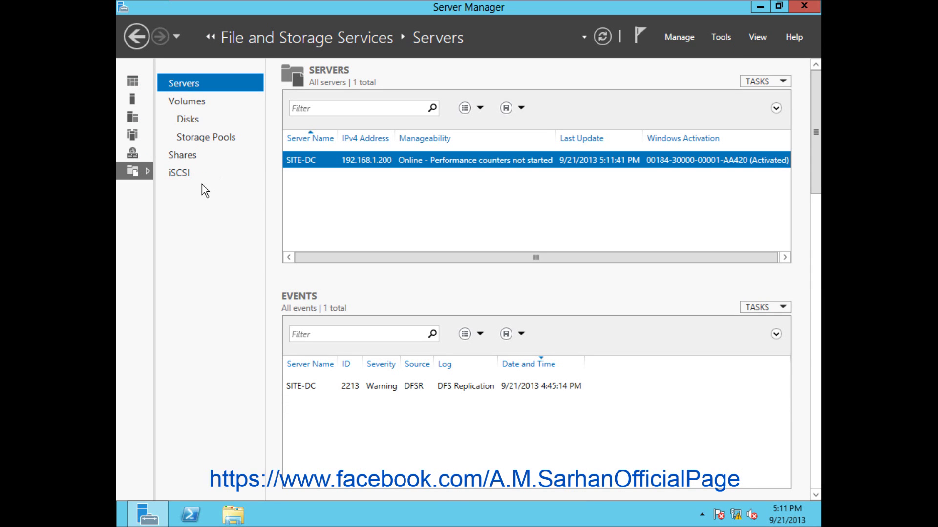
{"action": "left_click", "coordinate": [190, 122]}
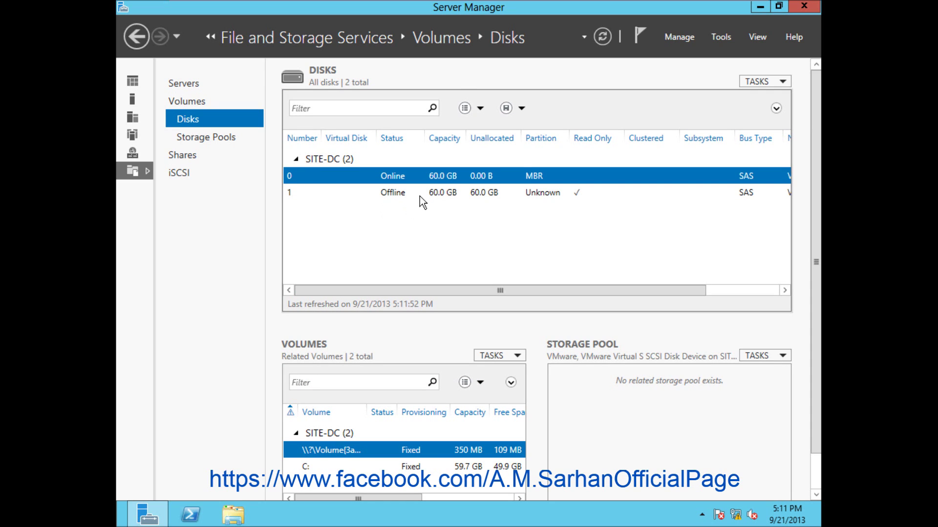
Step: Try to bring disk 1 online from the disk list in File and Storage Services
{"action": "left_click", "coordinate": [422, 192]}
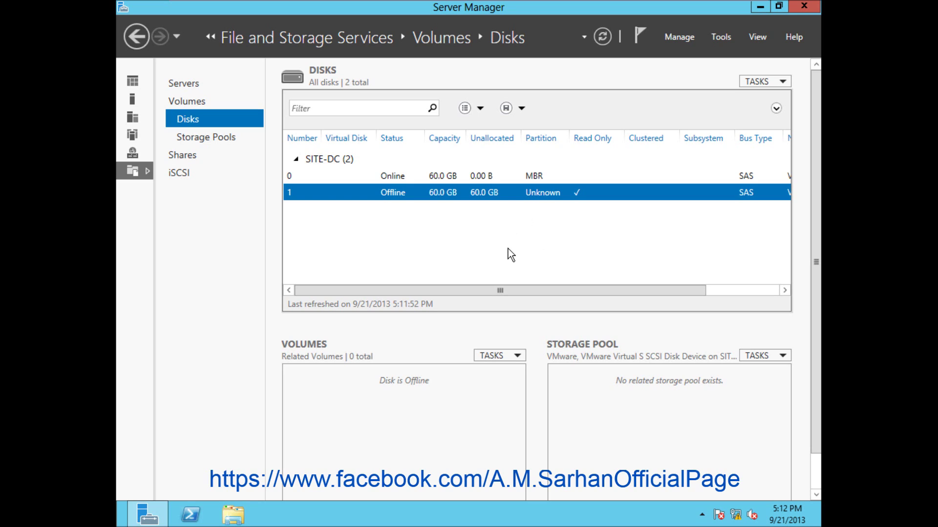
{"action": "right_click", "coordinate": [540, 195]}
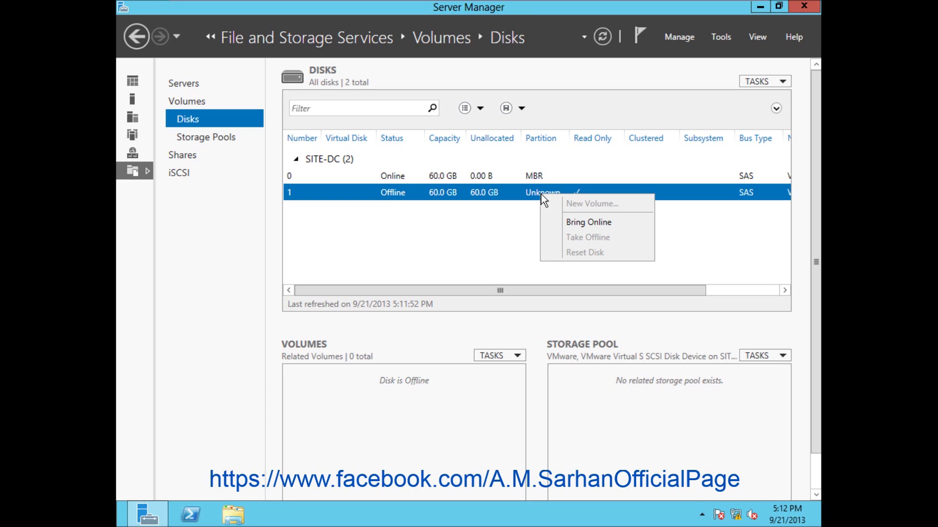
{"action": "left_click", "coordinate": [601, 227]}
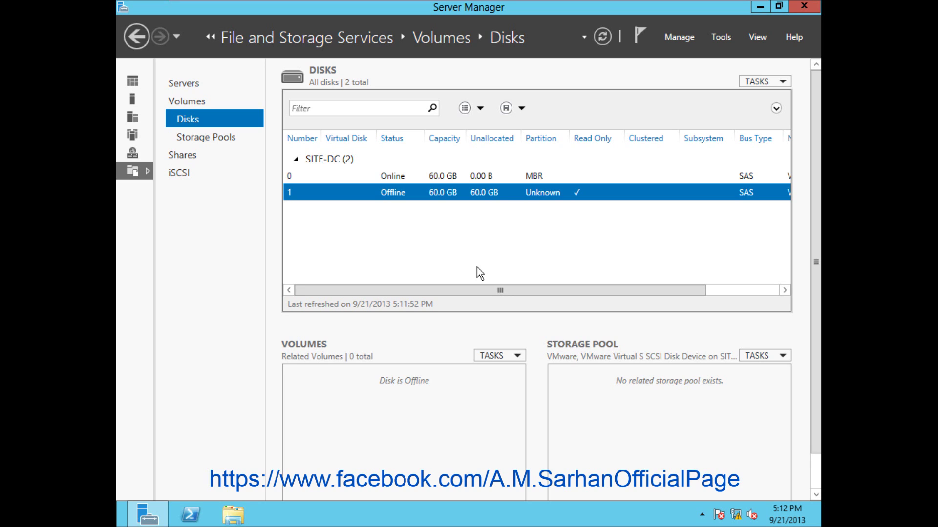
Step: Open Disk Management in Computer Management and bring Disk 1 online
{"action": "left_click", "coordinate": [725, 39]}
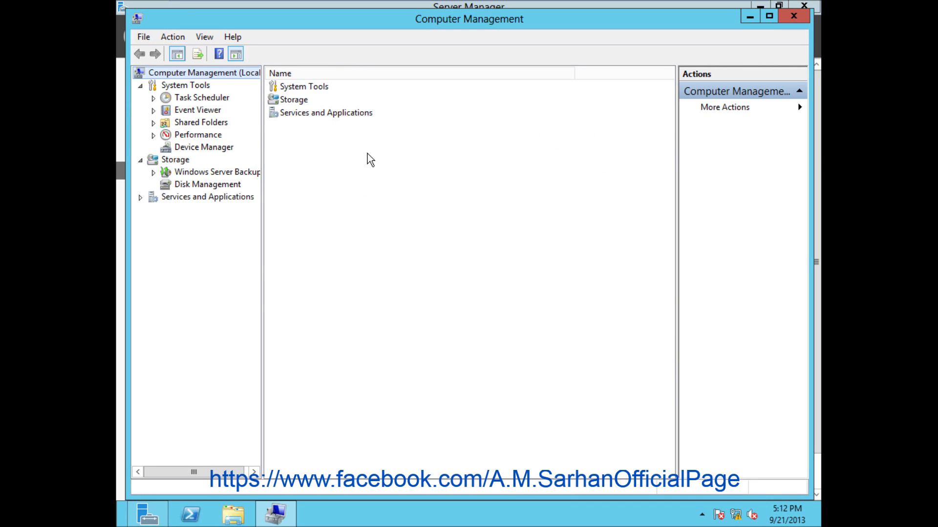
{"action": "left_click", "coordinate": [200, 186]}
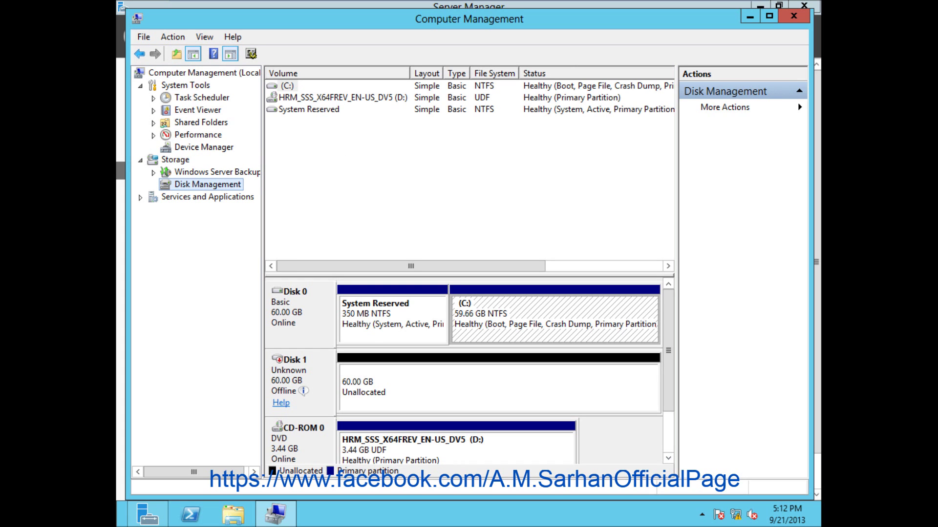
{"action": "left_click", "coordinate": [433, 367]}
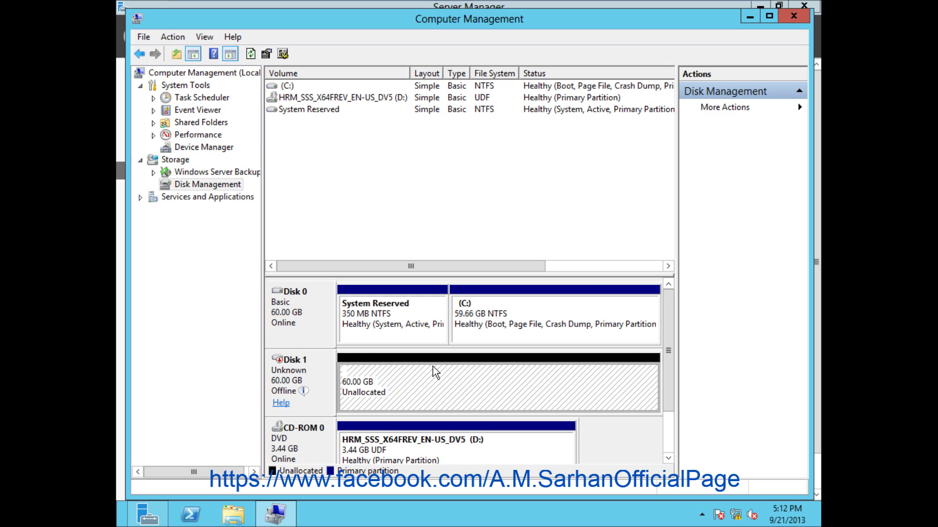
{"action": "right_click", "coordinate": [303, 381]}
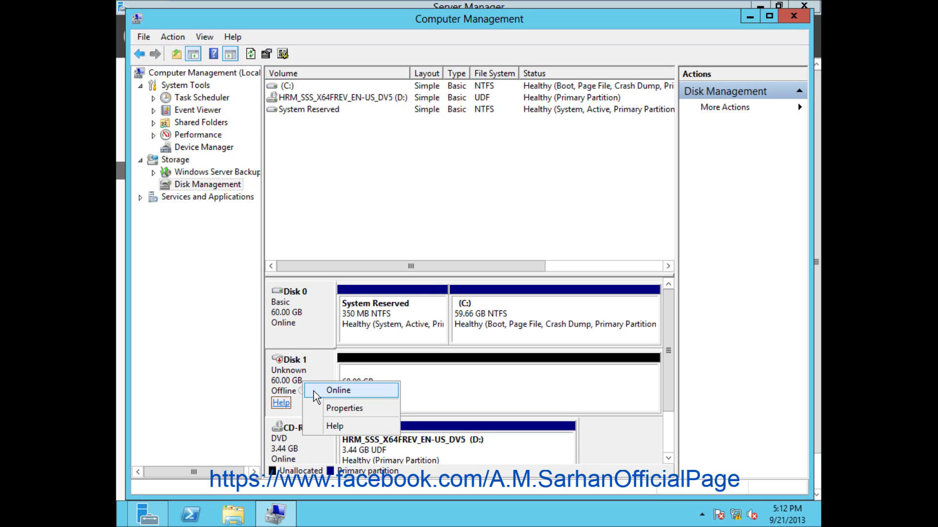
{"action": "left_click", "coordinate": [338, 390]}
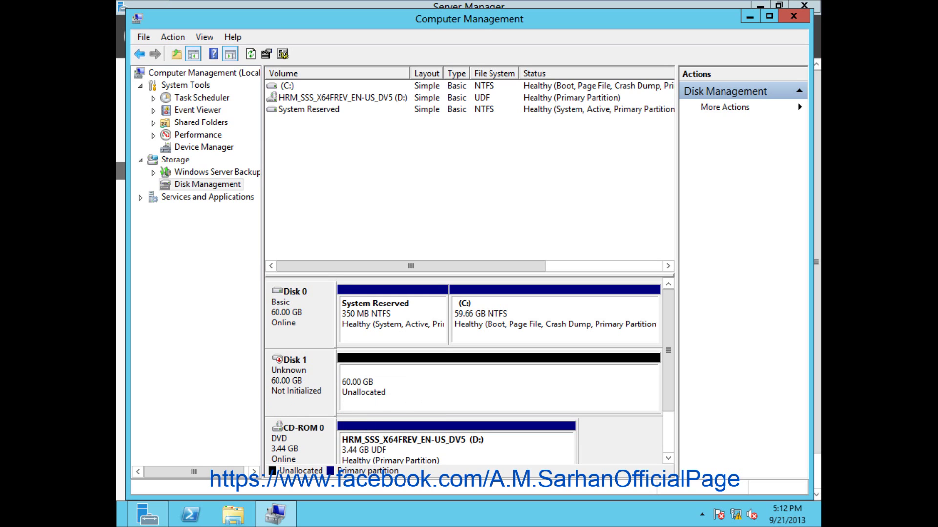
Step: Initialize Disk 1 with the MBR (Master Boot Record) partition style
{"action": "right_click", "coordinate": [299, 390]}
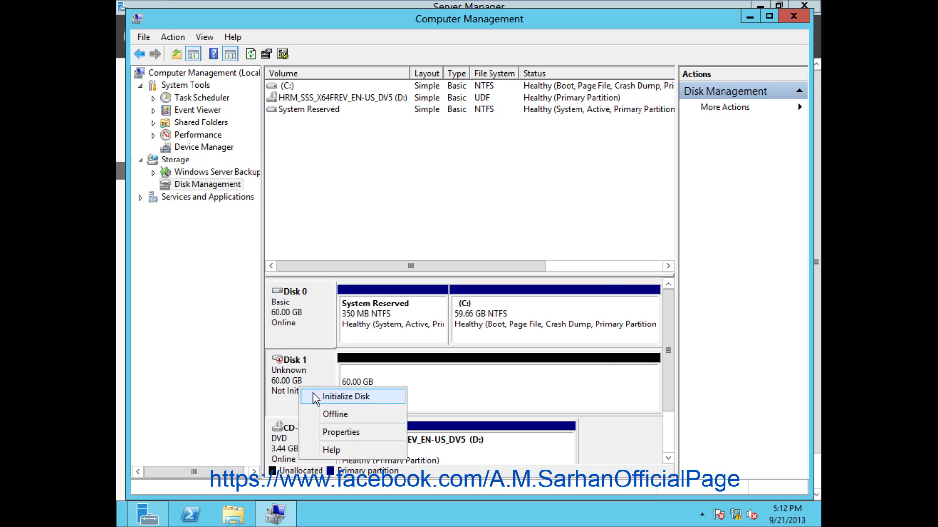
{"action": "left_click", "coordinate": [313, 395]}
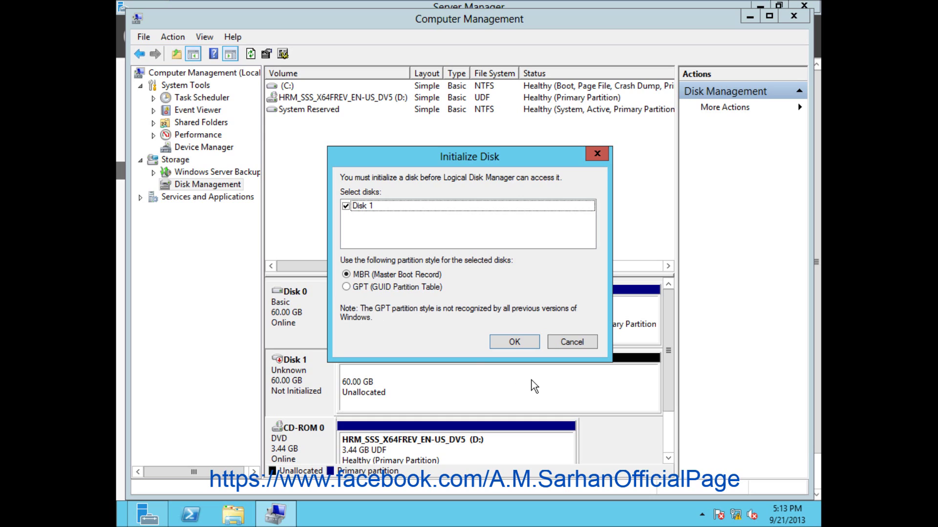
{"action": "left_click", "coordinate": [533, 337]}
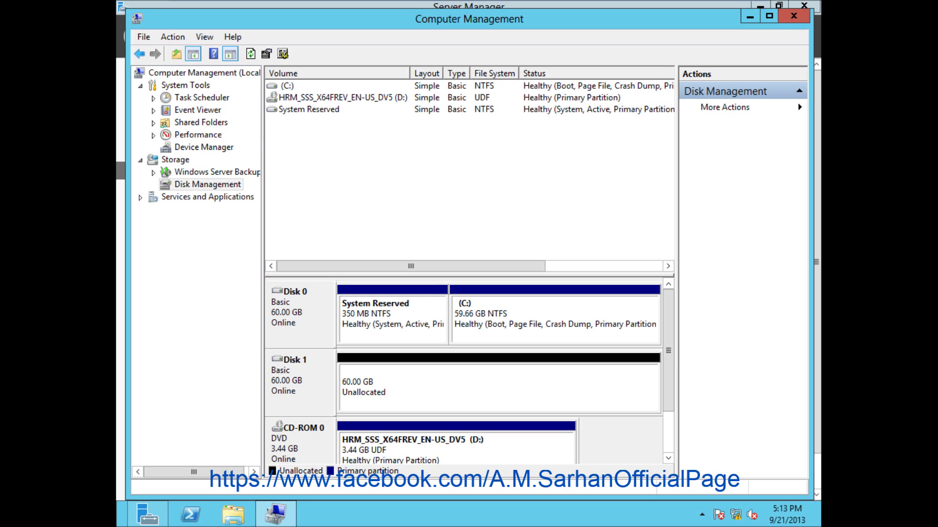
Step: Create a simple volume on Disk 1 using all 61437 MB, with drive letter E and a quick NTFS format
{"action": "right_click", "coordinate": [508, 389]}
{"action": "left_click", "coordinate": [519, 391]}
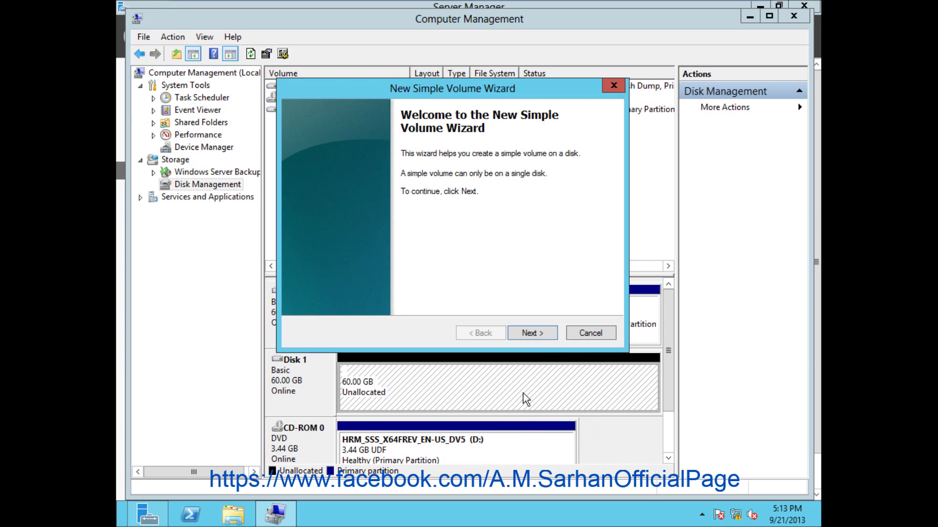
{"action": "left_click", "coordinate": [546, 336]}
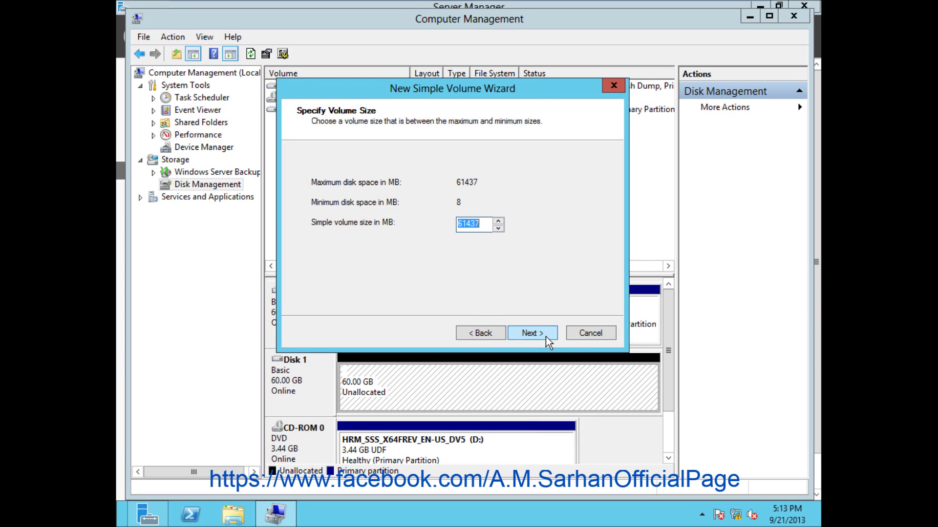
{"action": "left_click", "coordinate": [546, 336]}
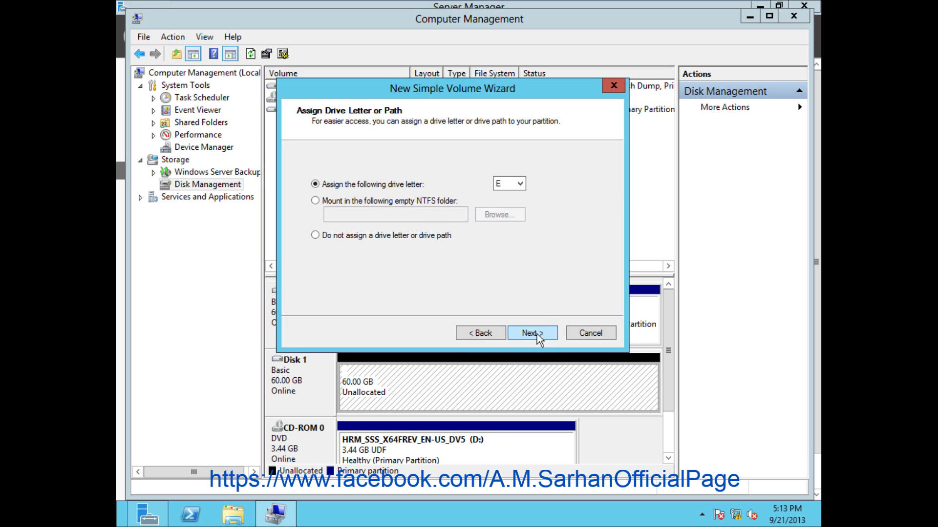
{"action": "left_click", "coordinate": [537, 334]}
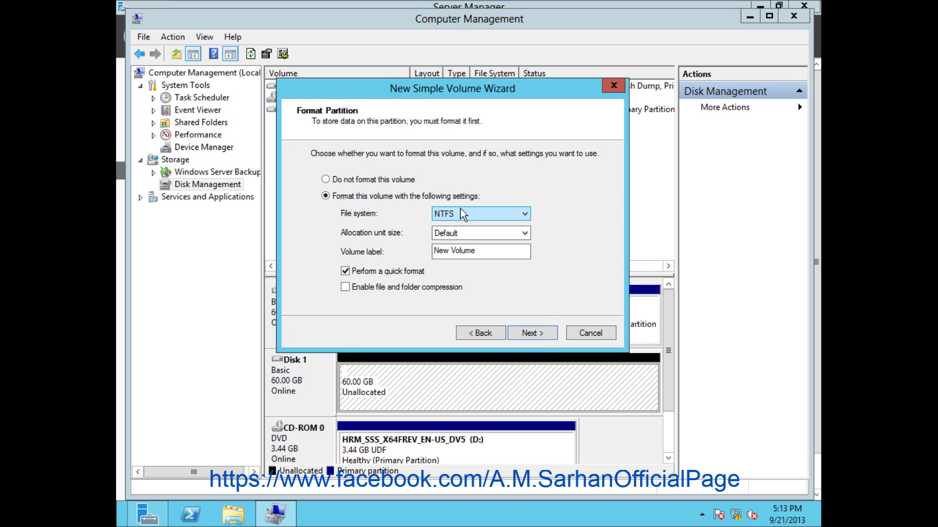
{"action": "left_click", "coordinate": [547, 333]}
{"action": "left_click", "coordinate": [532, 333]}
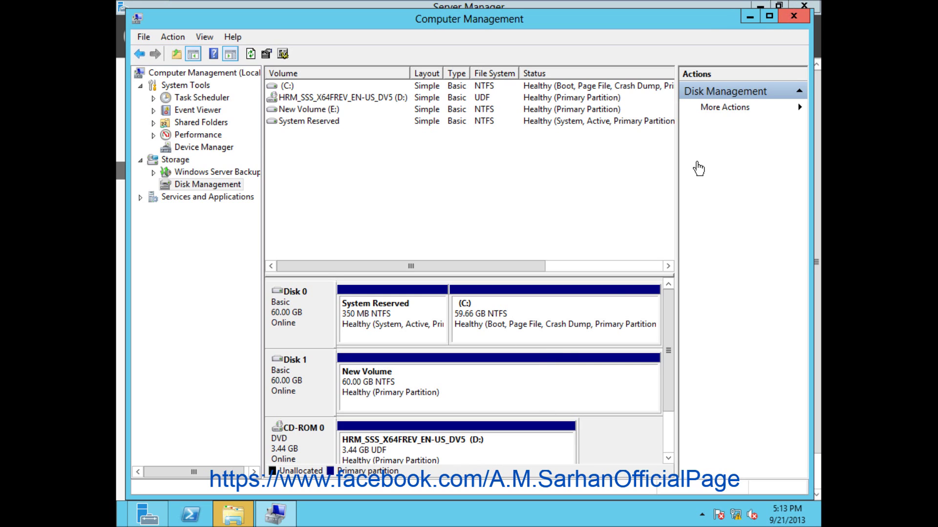
Step: Rename the new volume on Disk 1 as DATA in its properties
{"action": "right_click", "coordinate": [516, 374]}
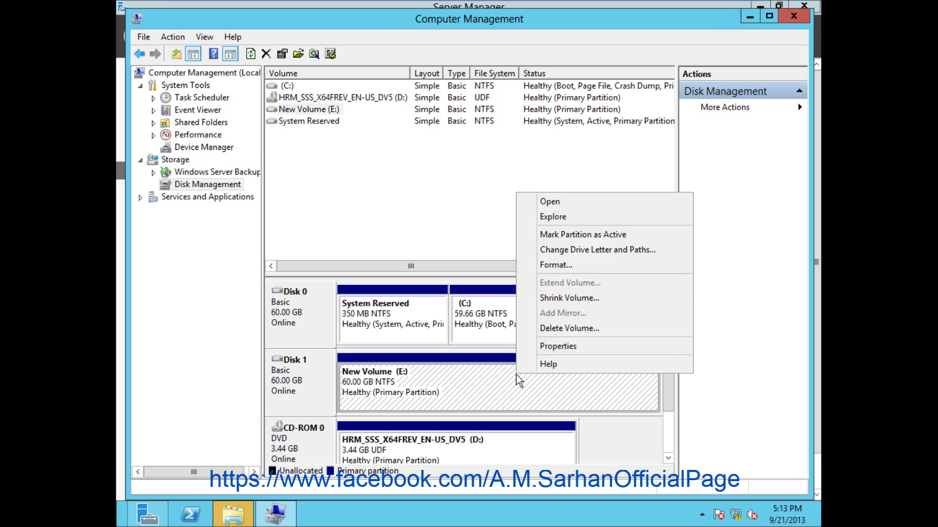
{"action": "left_click", "coordinate": [554, 347]}
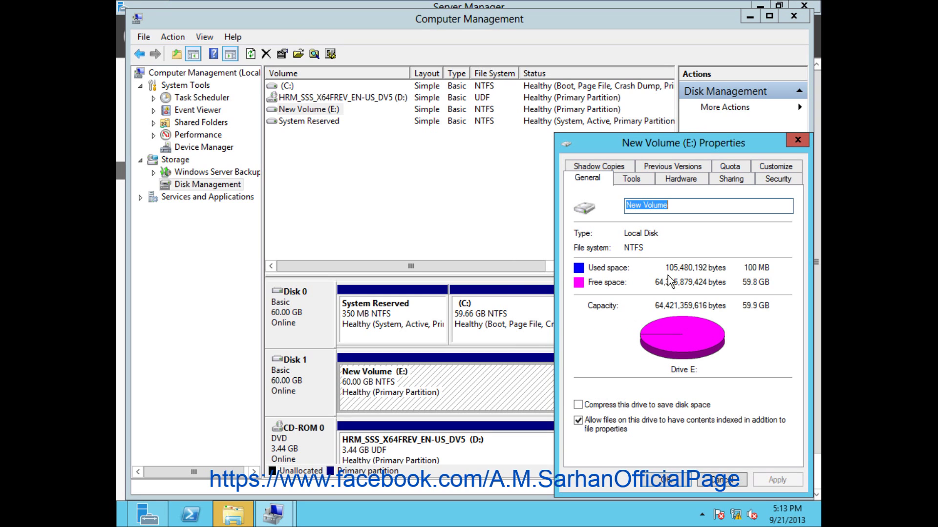
{"action": "type", "text": "D"}
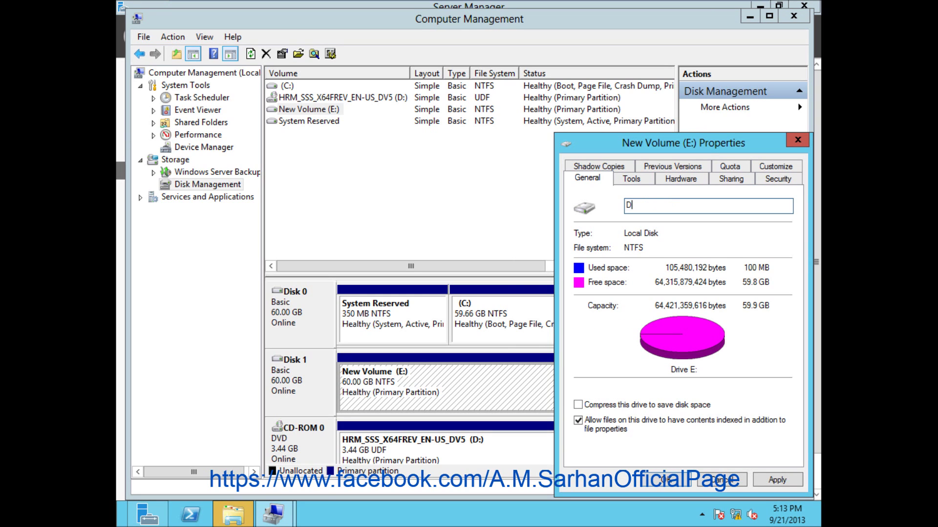
{"action": "type", "text": "ATA"}
{"action": "left_click", "coordinate": [689, 481]}
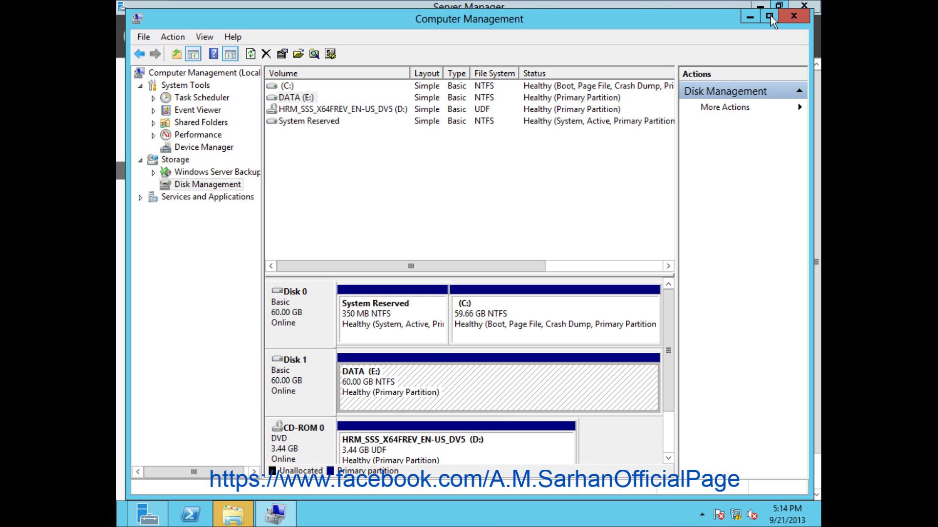
Step: Close Computer Management, dismissing the format prompt, and restart Server Manager at File and Storage Services
{"action": "left_click", "coordinate": [794, 15]}
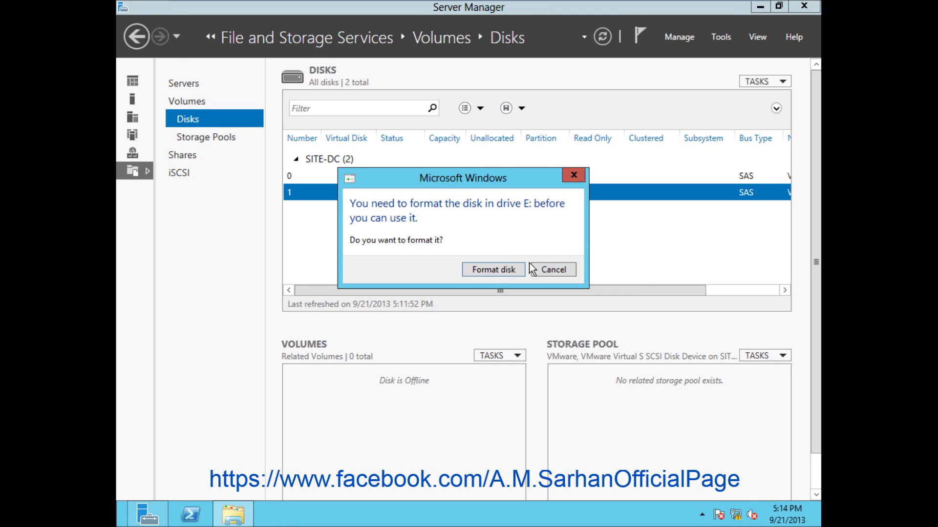
{"action": "left_click", "coordinate": [548, 269]}
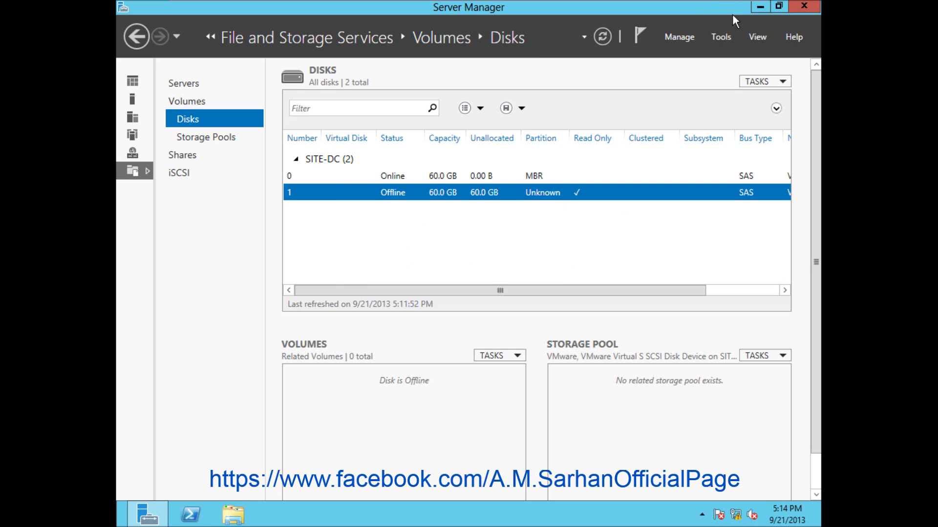
{"action": "left_click", "coordinate": [804, 6]}
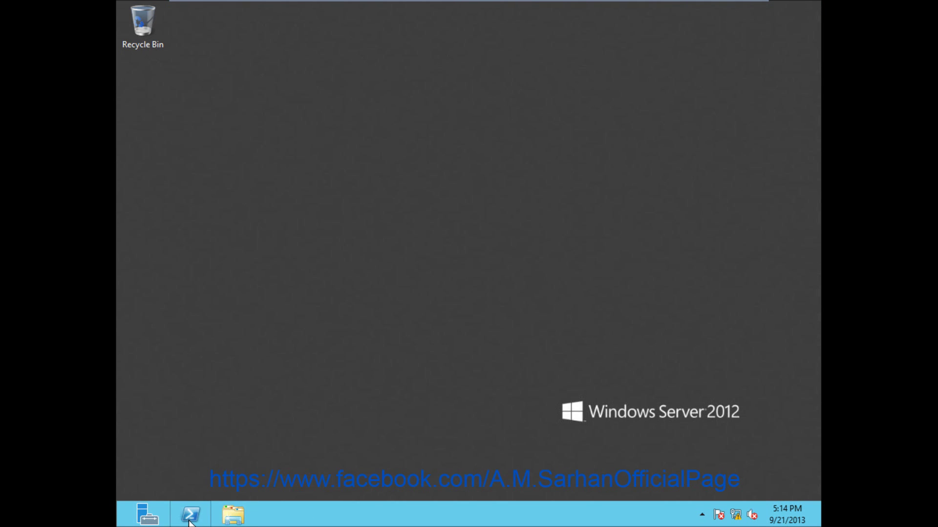
{"action": "left_click", "coordinate": [147, 514]}
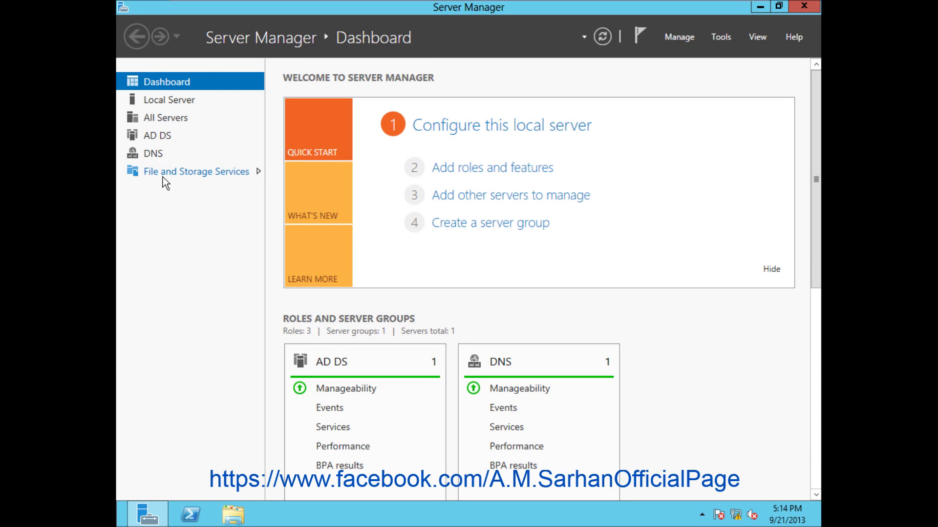
{"action": "left_click", "coordinate": [163, 173]}
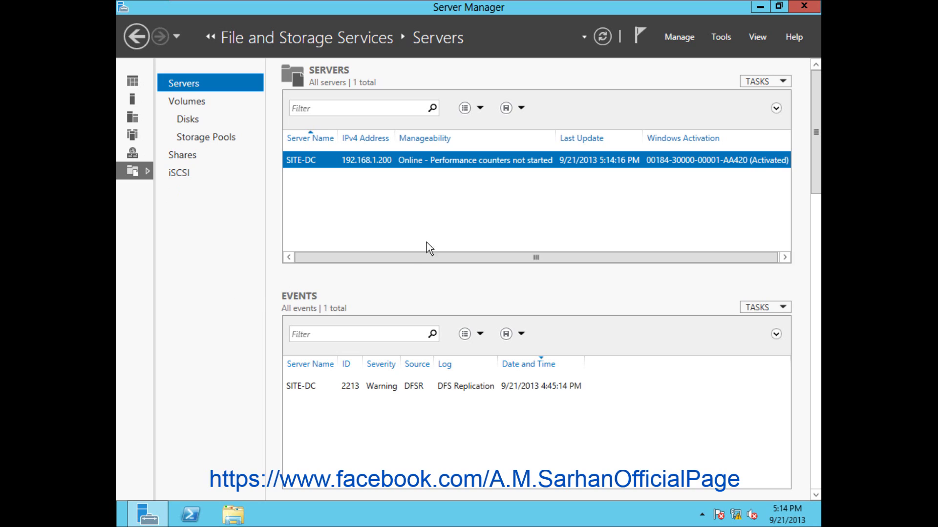
Step: Examine the E: volume in the Volumes list and disk 1 with its related volume in the Disks list
{"action": "mouse_move", "coordinate": [559, 5]}
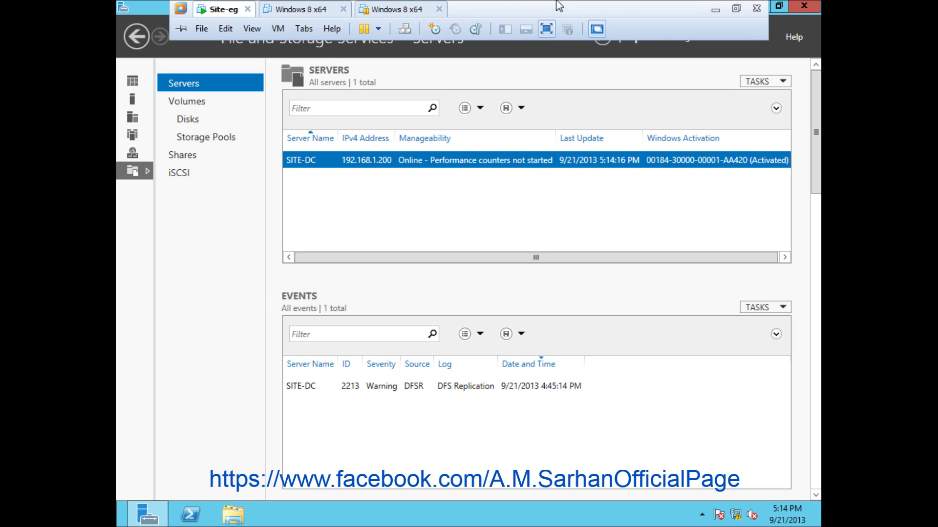
{"action": "left_click", "coordinate": [178, 29]}
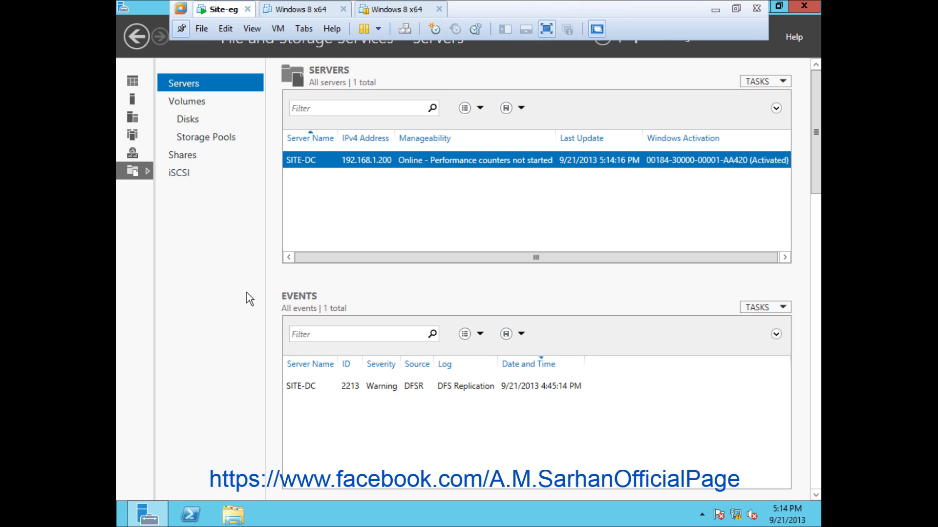
{"action": "left_click", "coordinate": [191, 103]}
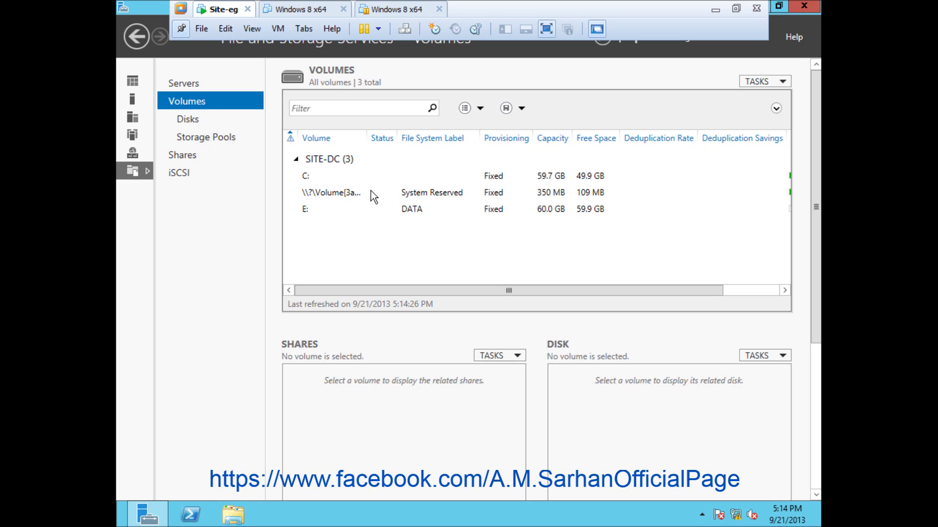
{"action": "left_click", "coordinate": [389, 209]}
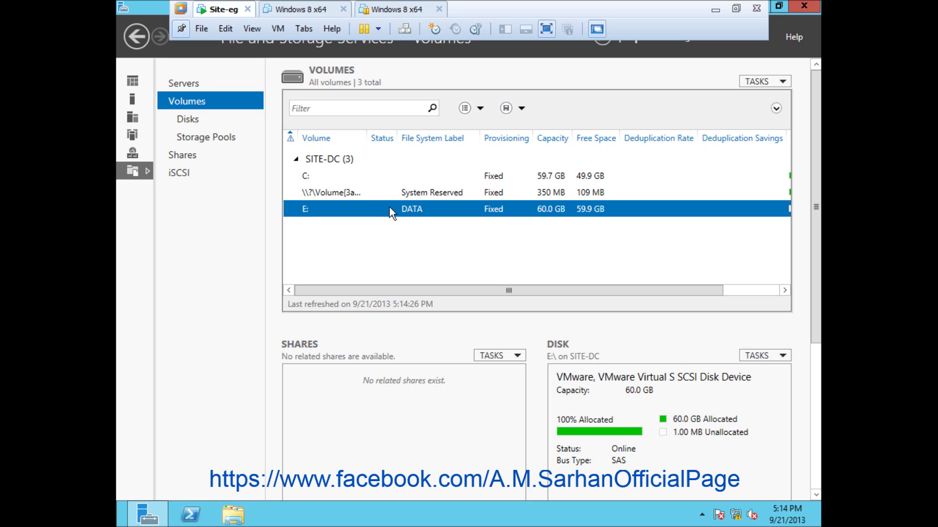
{"action": "left_click", "coordinate": [196, 120]}
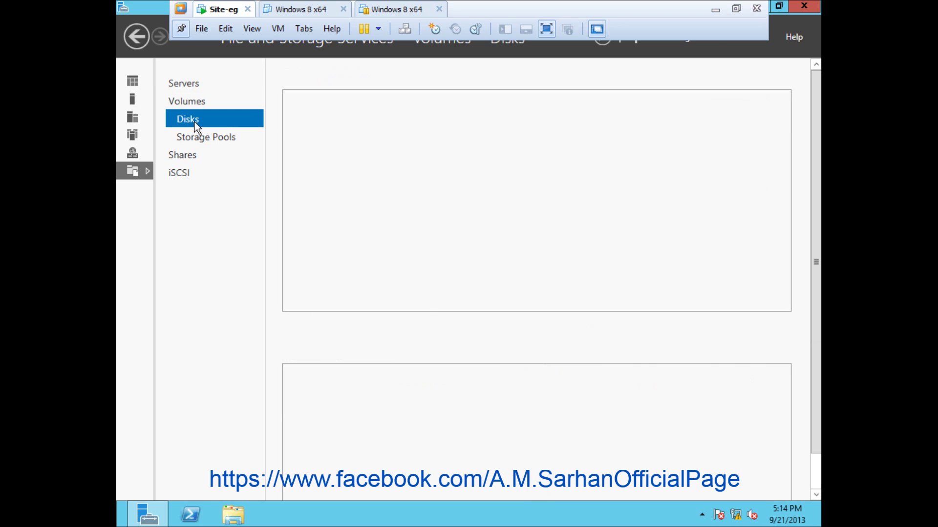
{"action": "left_click", "coordinate": [446, 195]}
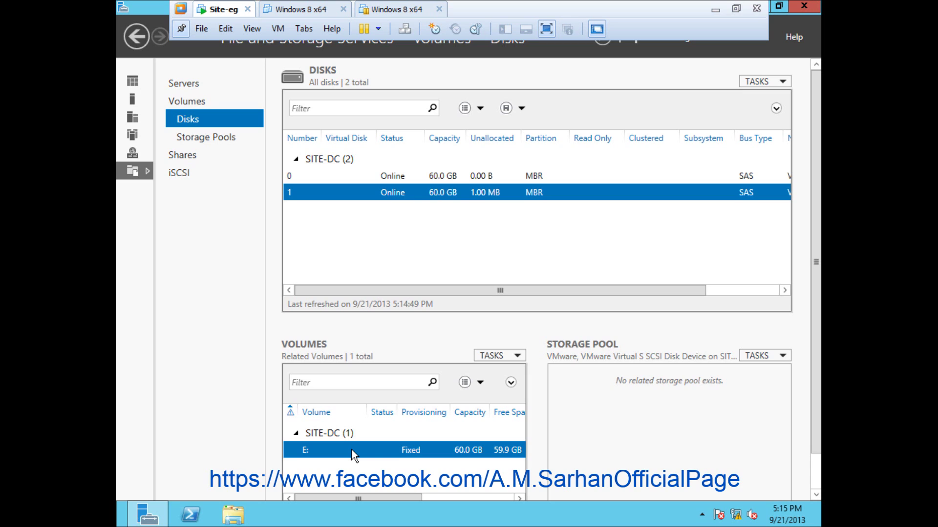
{"action": "double_click", "coordinate": [314, 456]}
{"action": "right_click", "coordinate": [363, 207]}
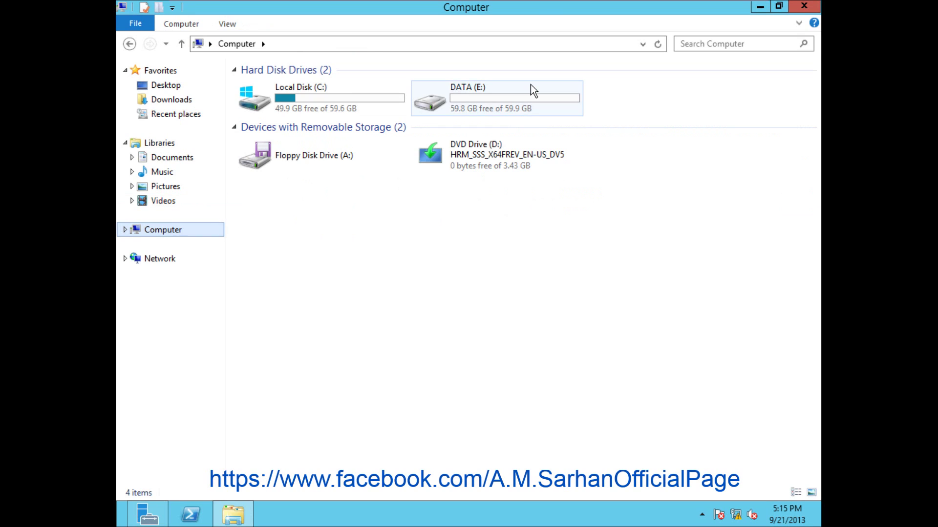
Step: Create a new folder with the default name on the DATA (E:) drive
{"action": "double_click", "coordinate": [530, 84]}
{"action": "right_click", "coordinate": [459, 185]}
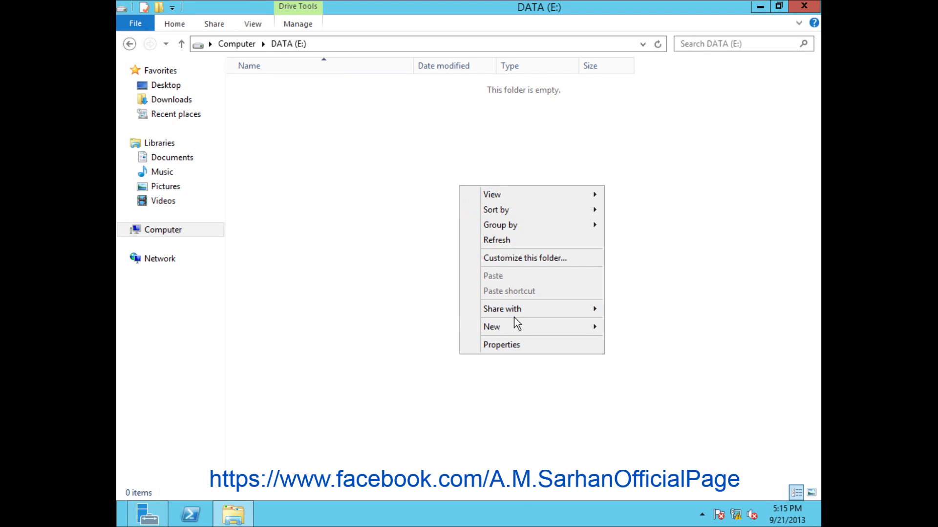
{"action": "mouse_move", "coordinate": [514, 327]}
{"action": "left_click", "coordinate": [615, 328]}
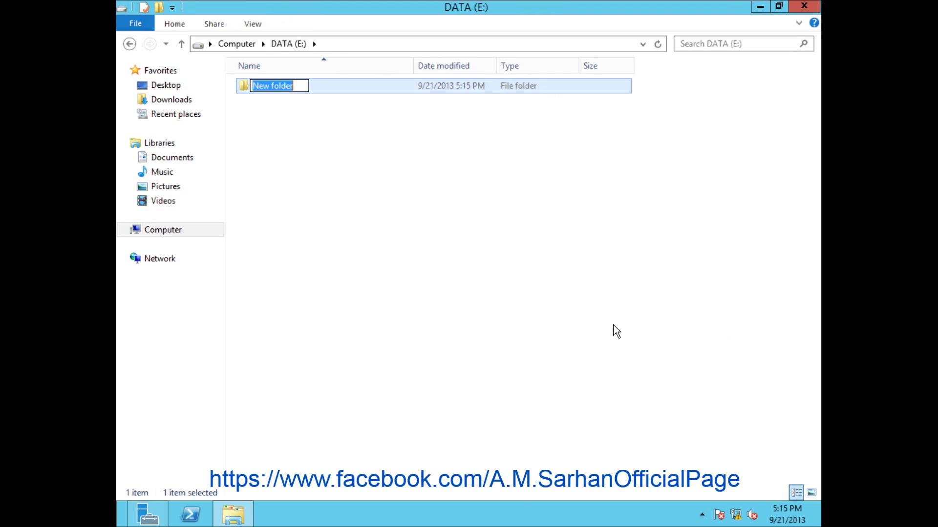
{"action": "left_click", "coordinate": [616, 331]}
Step: View the sharing settings in the DATA (E:) drive's properties
{"action": "right_click", "coordinate": [298, 92]}
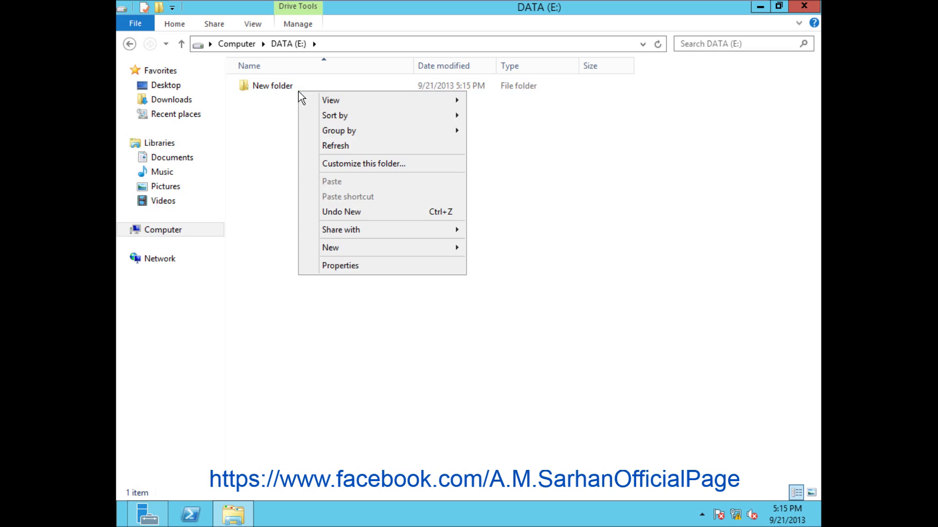
{"action": "left_click", "coordinate": [364, 266]}
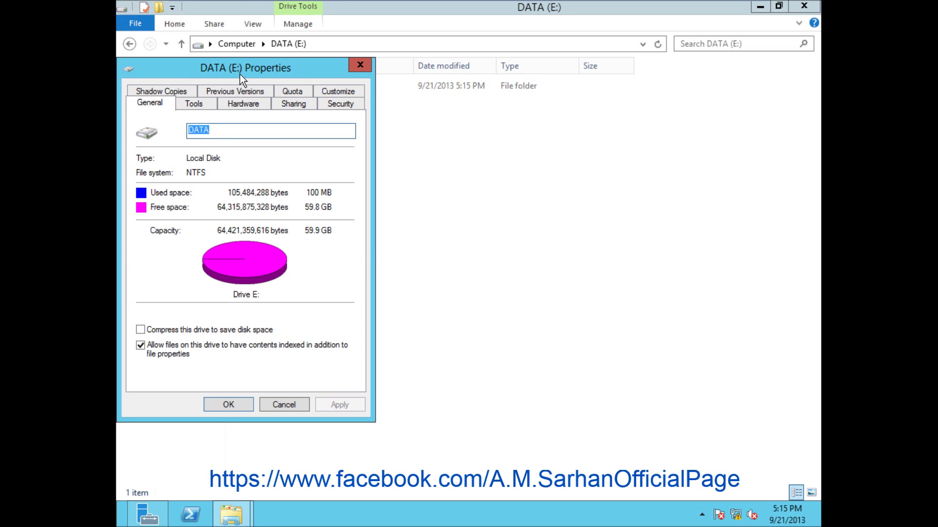
{"action": "left_click", "coordinate": [293, 104]}
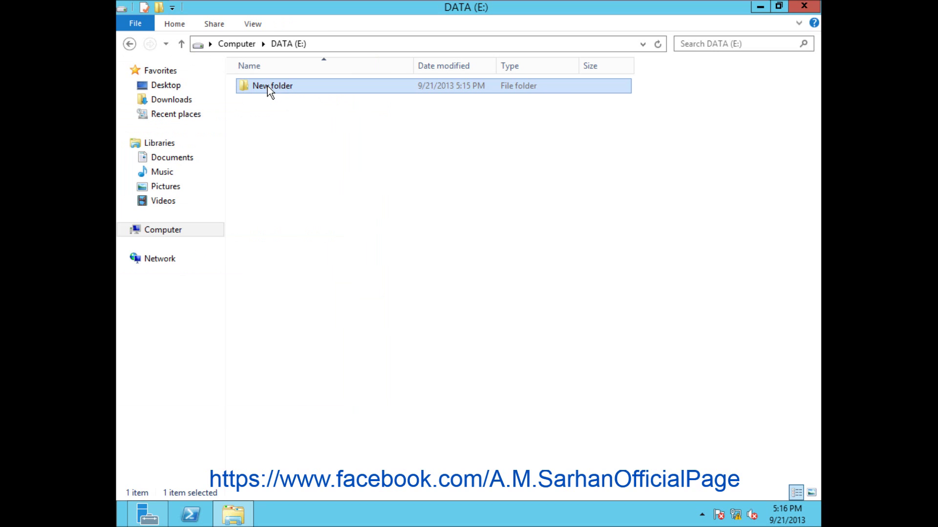
Step: Delete the new folder from the DATA (E:) drive and return to Server Manager
{"action": "key", "text": "Delete"}
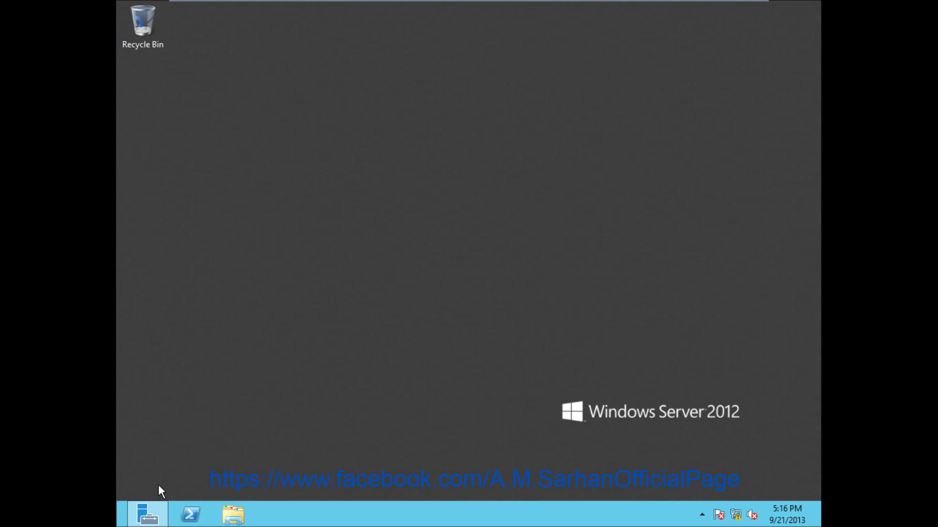
{"action": "mouse_move", "coordinate": [147, 513]}
{"action": "left_click", "coordinate": [184, 455]}
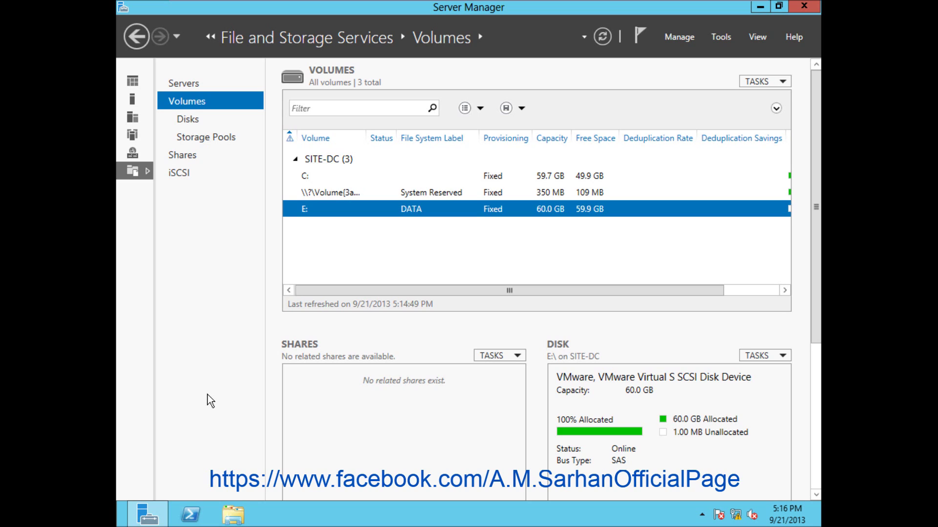
Step: Look over the existing shares and the actions available for volume E: in File and Storage Services
{"action": "left_click", "coordinate": [195, 154]}
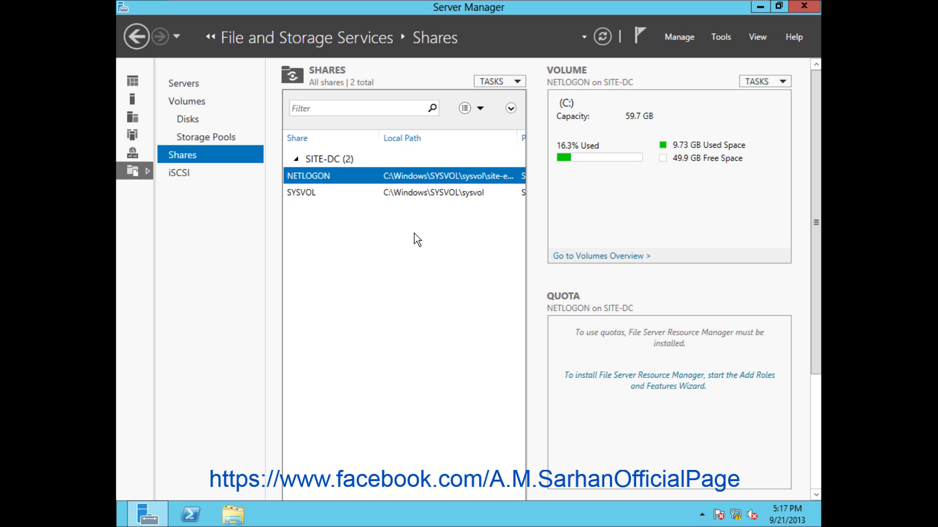
{"action": "right_click", "coordinate": [364, 267]}
{"action": "left_click", "coordinate": [187, 118]}
{"action": "left_click", "coordinate": [189, 99]}
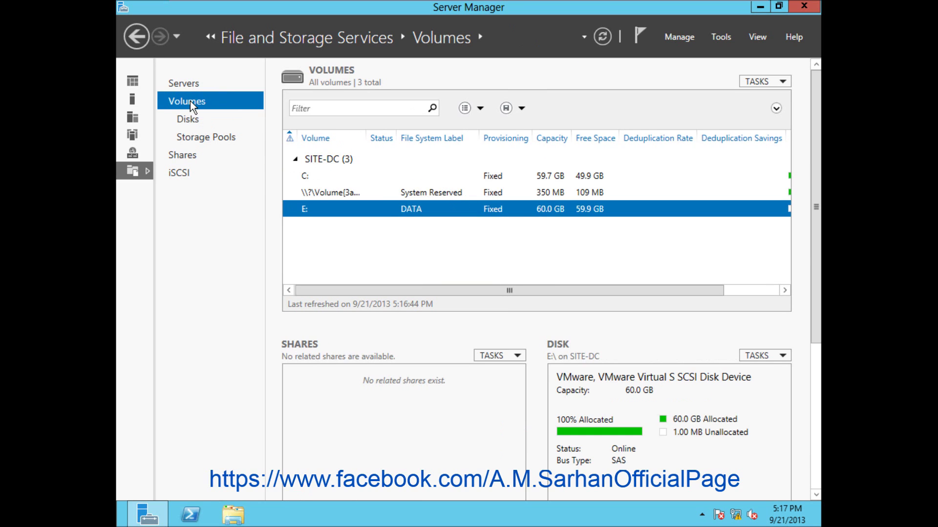
{"action": "right_click", "coordinate": [415, 208]}
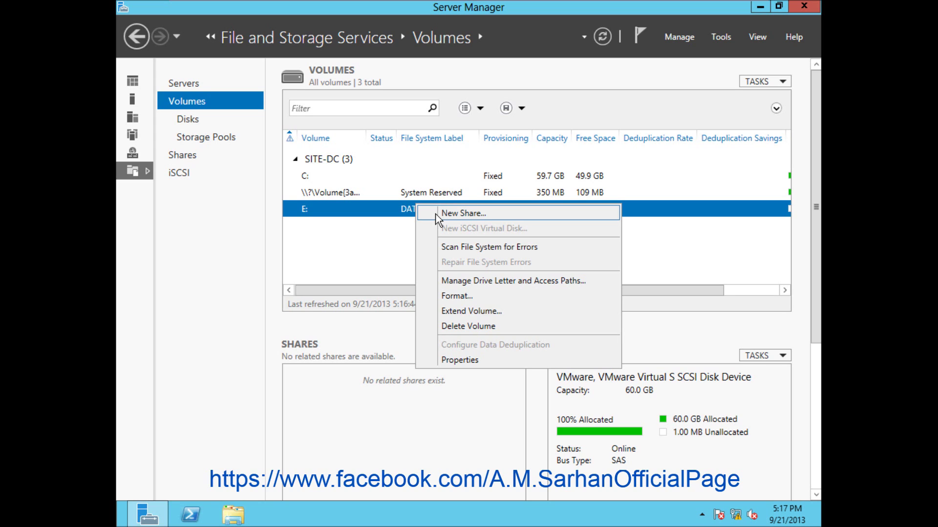
Step: Start a new share from the Shares list with the SMB Share - Quick profile and continue to the share location
{"action": "left_click", "coordinate": [168, 156]}
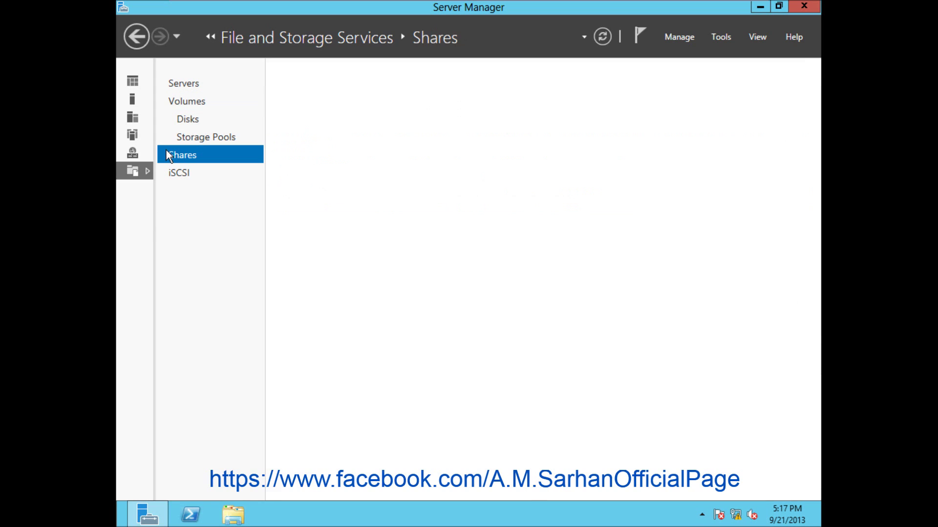
{"action": "right_click", "coordinate": [400, 263]}
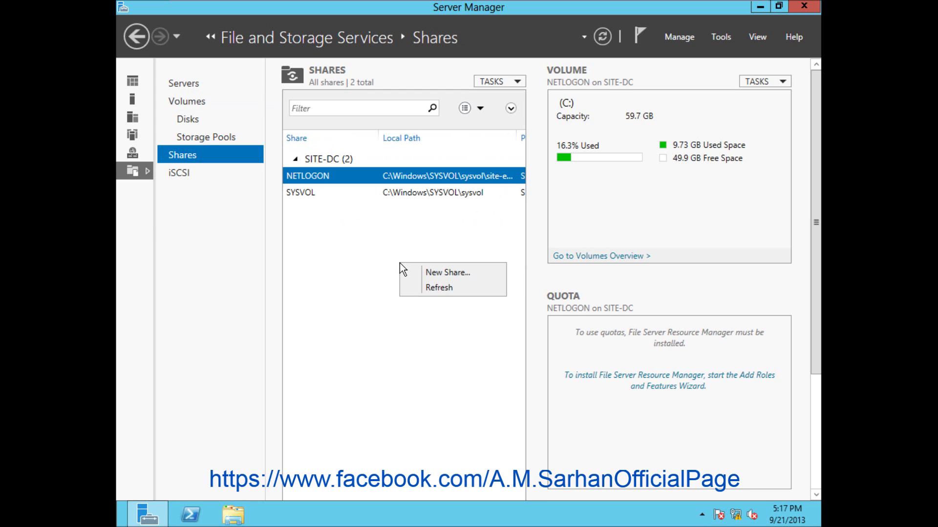
{"action": "left_click", "coordinate": [421, 278]}
{"action": "left_click_drag", "start_coordinate": [416, 42], "coordinate": [374, 42]}
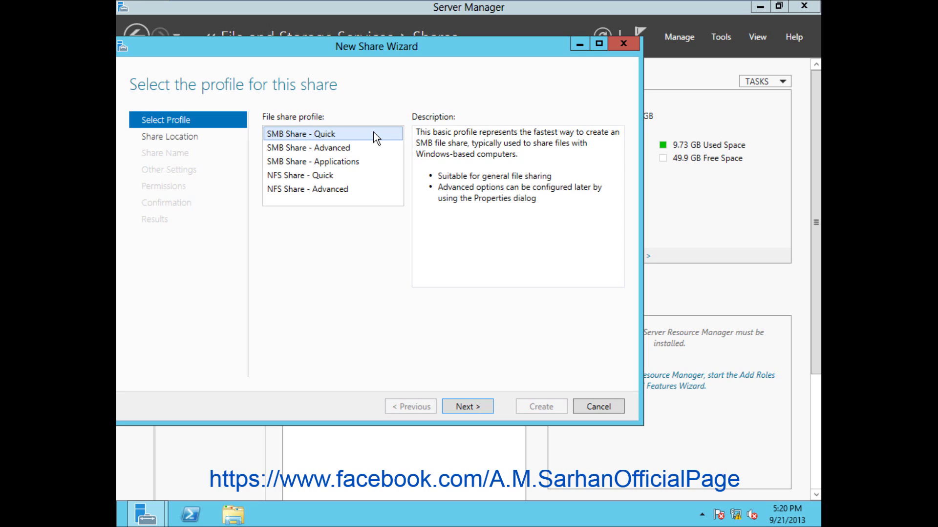
{"action": "left_click", "coordinate": [478, 411]}
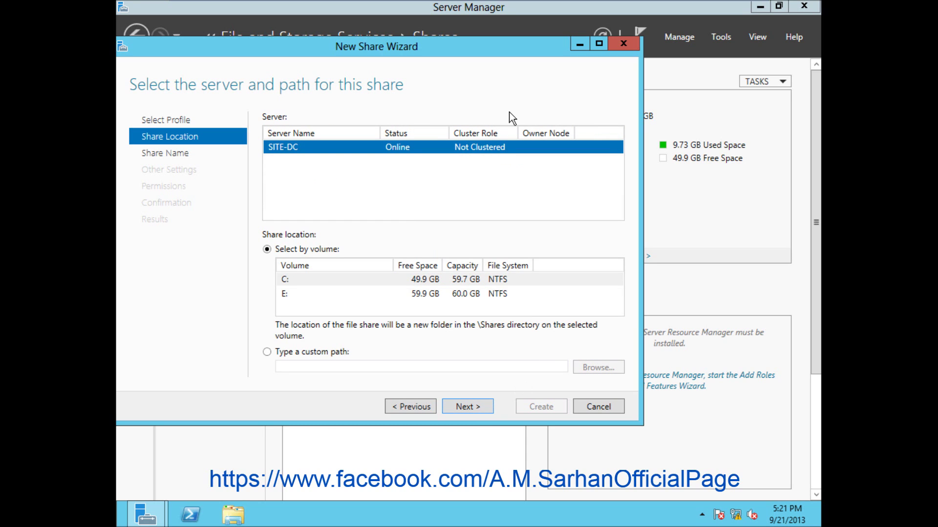
Step: Cancel the open New Share Wizard without creating a share
{"action": "left_click_drag", "start_coordinate": [515, 42], "coordinate": [518, 39]}
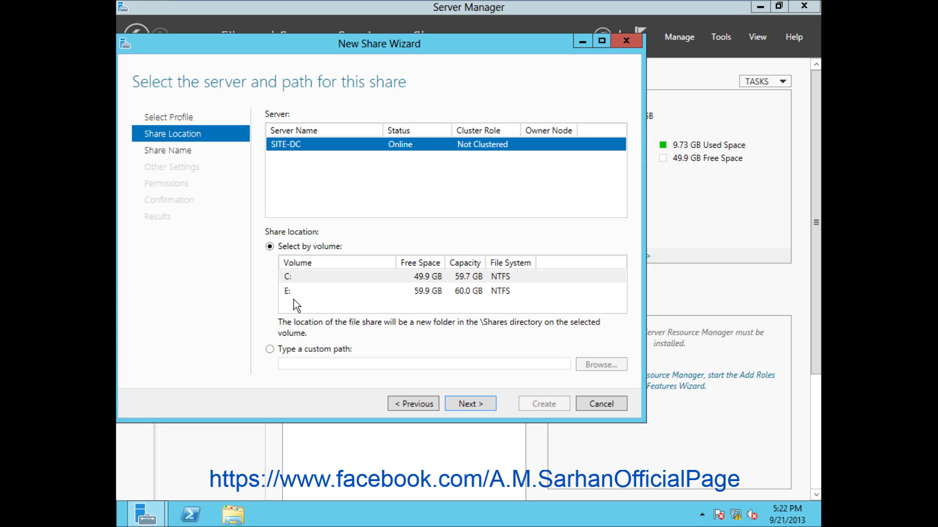
{"action": "left_click", "coordinate": [601, 403]}
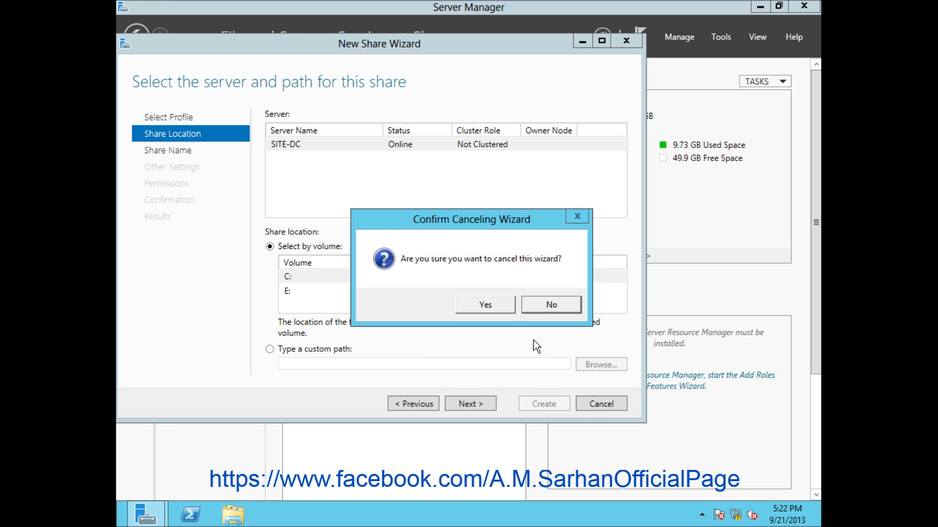
{"action": "left_click", "coordinate": [504, 310]}
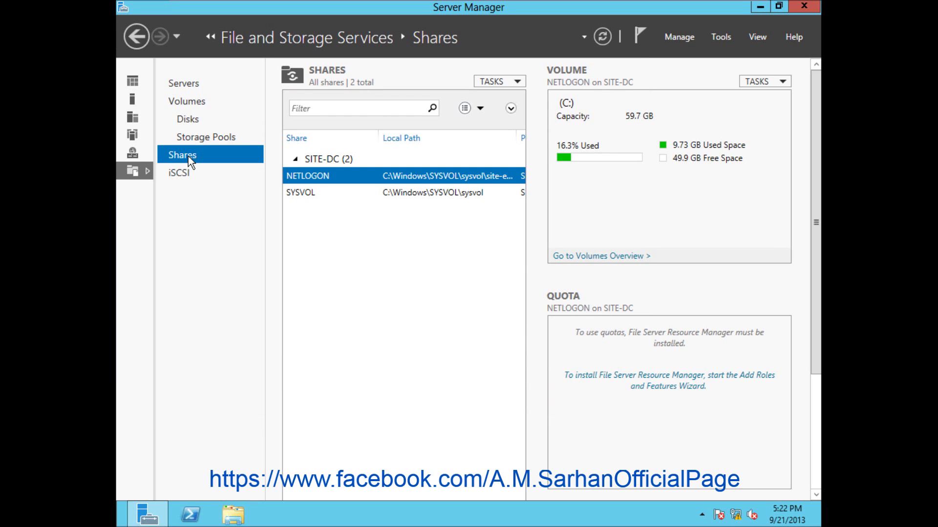
{"action": "left_click", "coordinate": [190, 107]}
{"action": "right_click", "coordinate": [338, 207]}
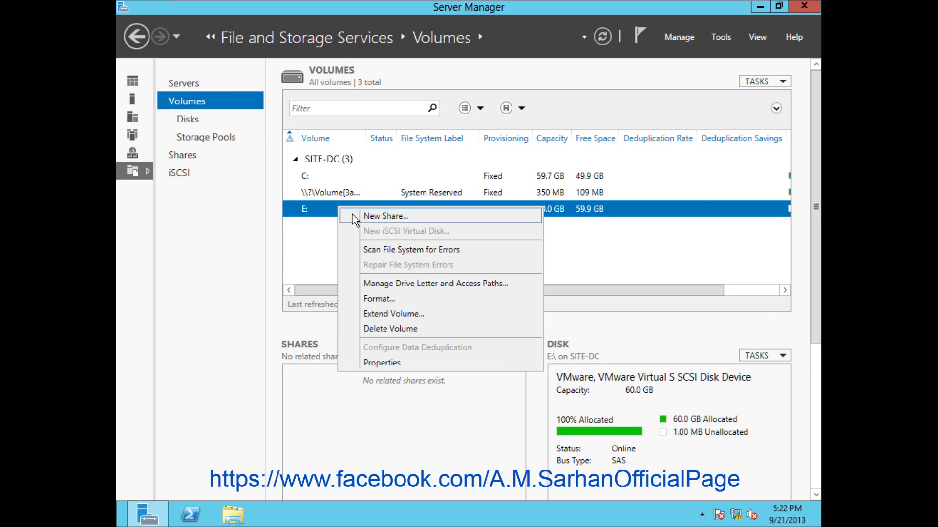
{"action": "left_click", "coordinate": [362, 215]}
{"action": "left_click", "coordinate": [520, 423]}
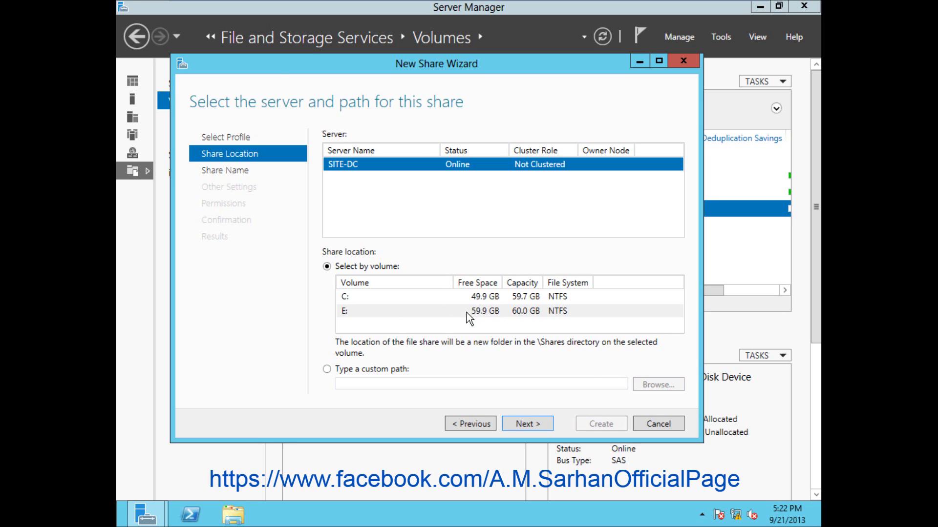
{"action": "key", "text": "Escape"}
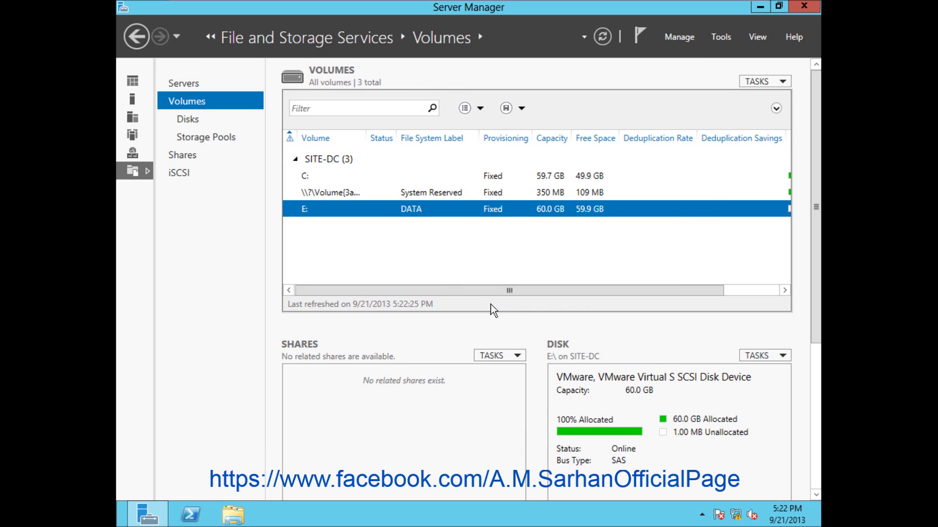
Step: Start another new share from the Shares list with the SMB Share - Quick profile and select volume E: as its location
{"action": "left_click", "coordinate": [182, 154]}
{"action": "right_click", "coordinate": [394, 253]}
{"action": "left_click", "coordinate": [411, 260]}
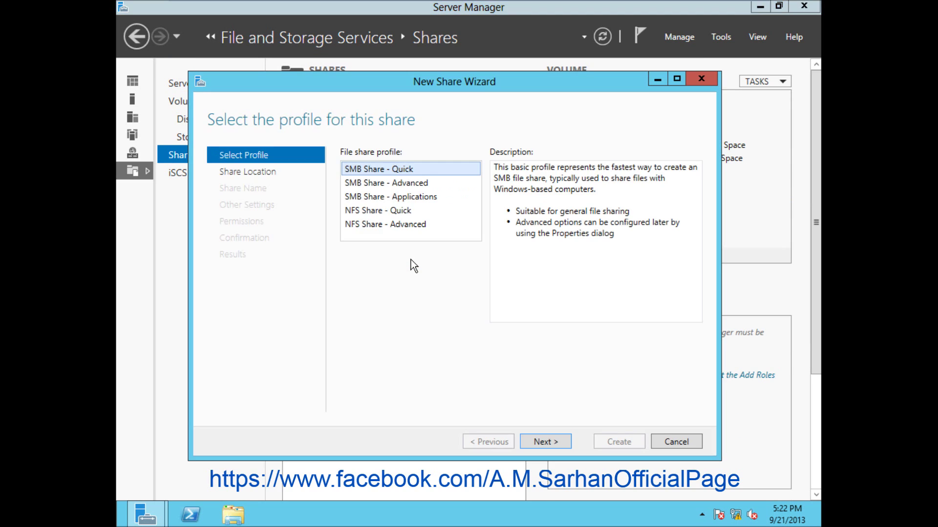
{"action": "left_click", "coordinate": [564, 447]}
{"action": "left_click", "coordinate": [403, 322]}
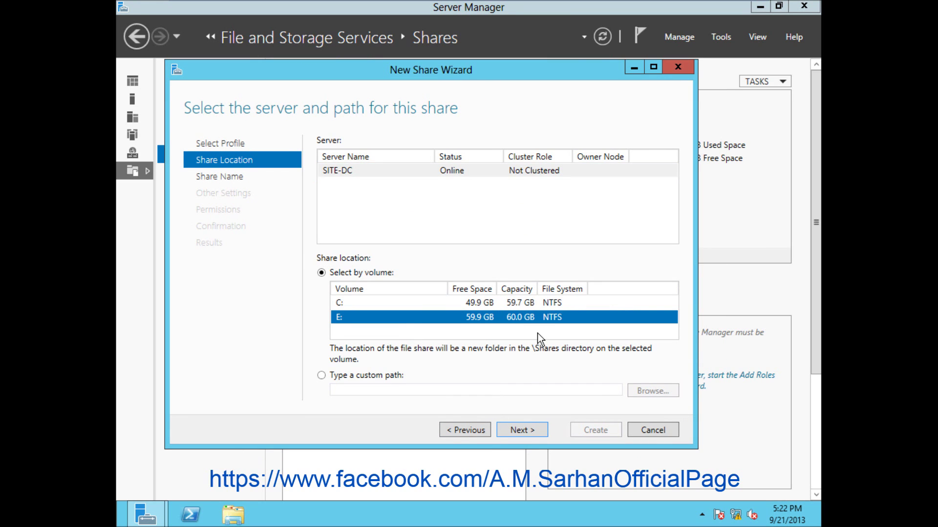
{"action": "left_click", "coordinate": [362, 377]}
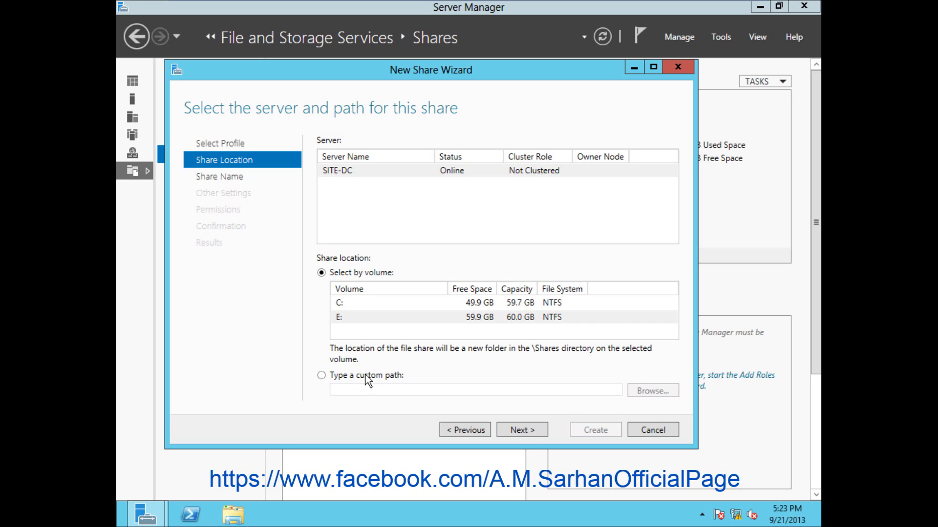
{"action": "left_click", "coordinate": [365, 374]}
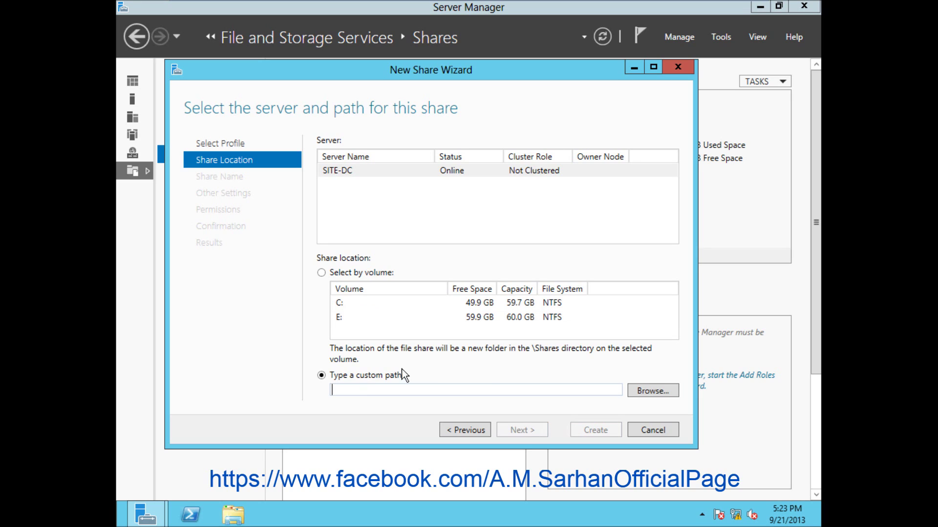
{"action": "left_click", "coordinate": [663, 392]}
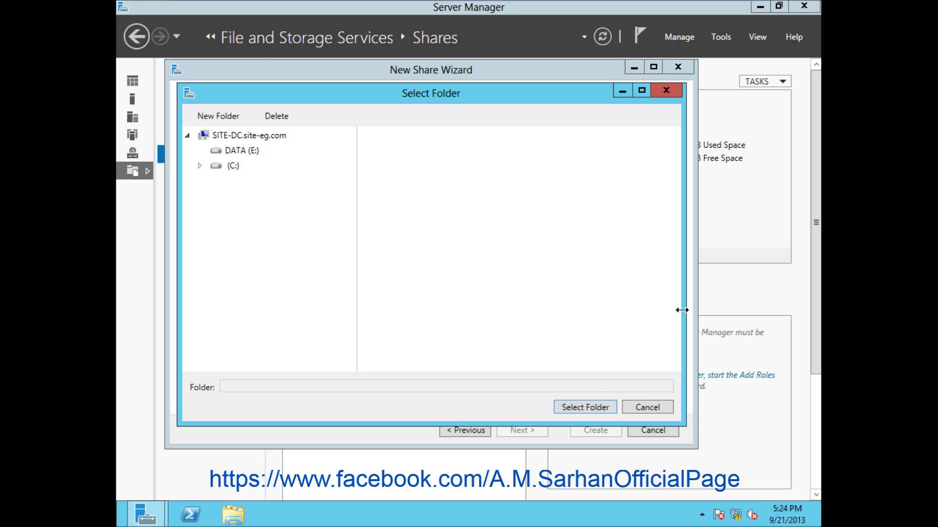
{"action": "left_click", "coordinate": [670, 411]}
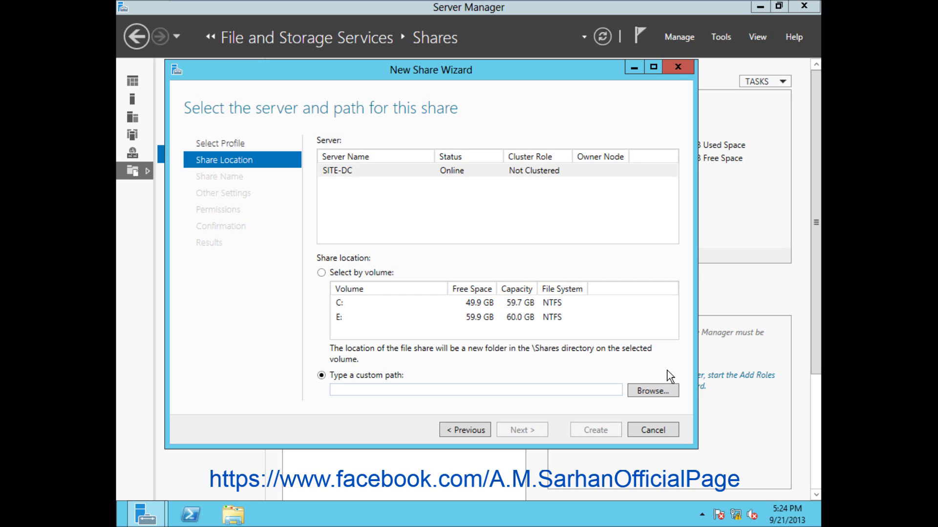
Step: Select the share location by volume E: and name the share Public
{"action": "left_click", "coordinate": [348, 318]}
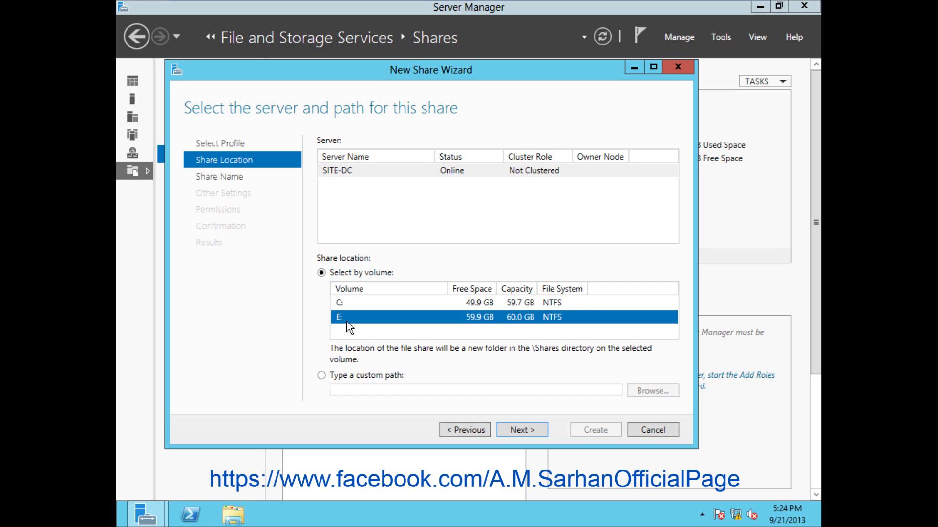
{"action": "left_click", "coordinate": [517, 431]}
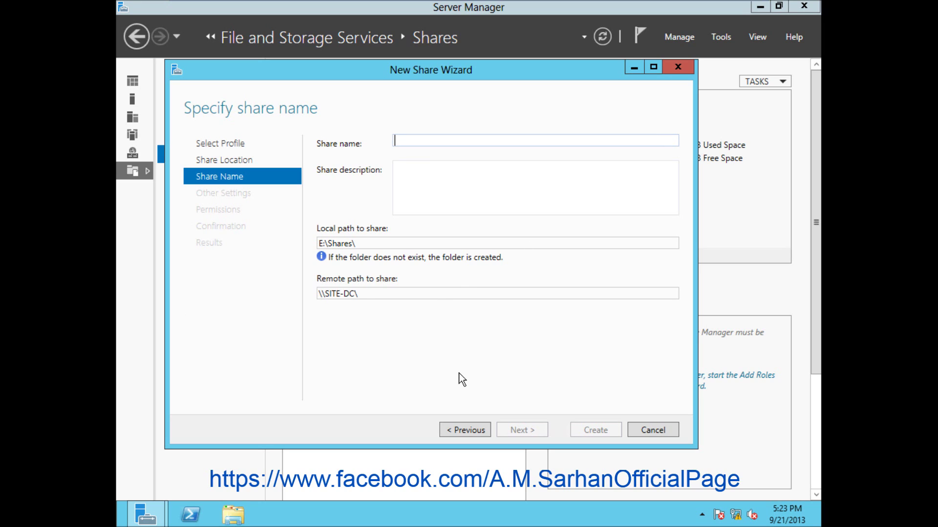
{"action": "type", "text": "Pub"}
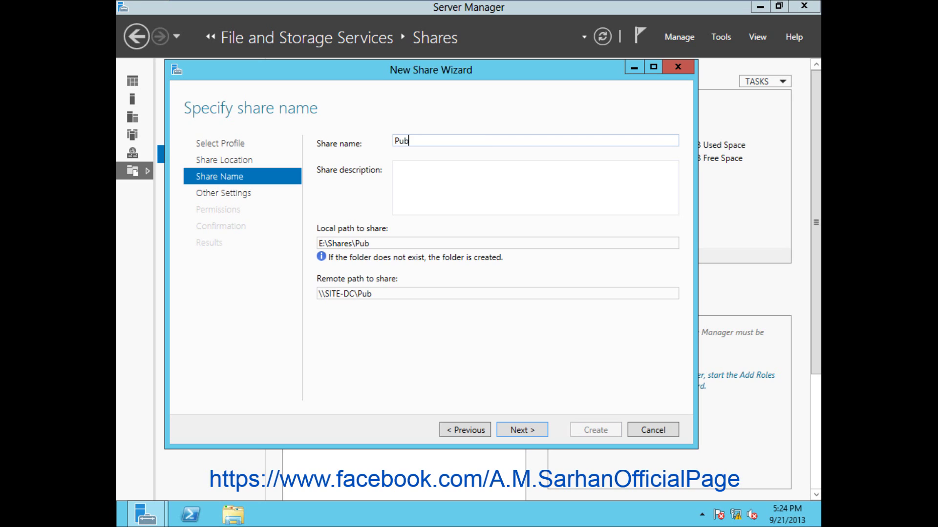
{"action": "type", "text": "lic"}
Step: Enter the share description "This is a public data for all departements" and continue to the share settings
{"action": "left_click", "coordinate": [509, 190]}
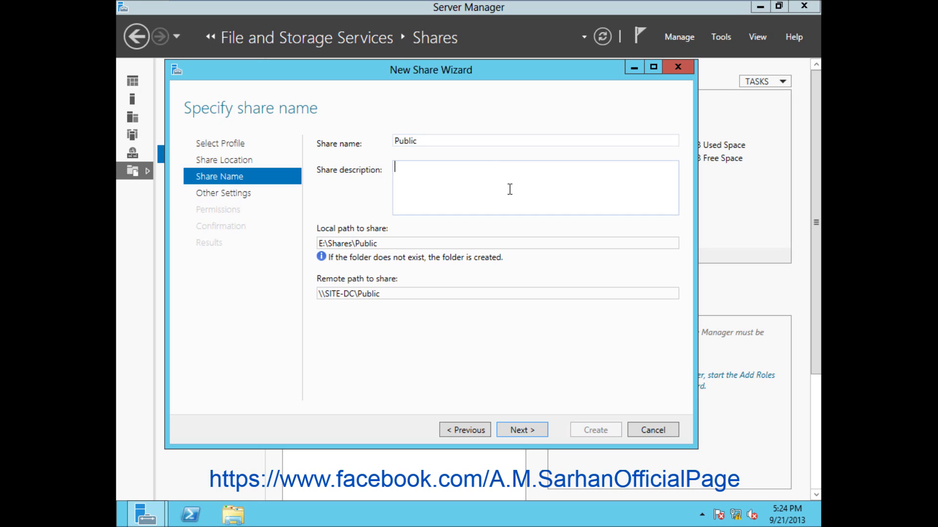
{"action": "type", "text": "This is  a public data for all"}
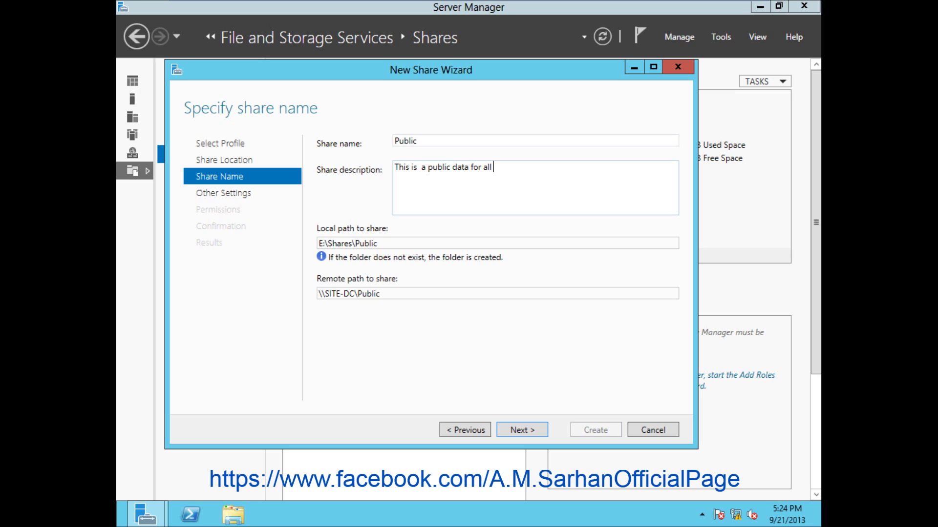
{"action": "type", "text": " departements"}
{"action": "left_click", "coordinate": [399, 295]}
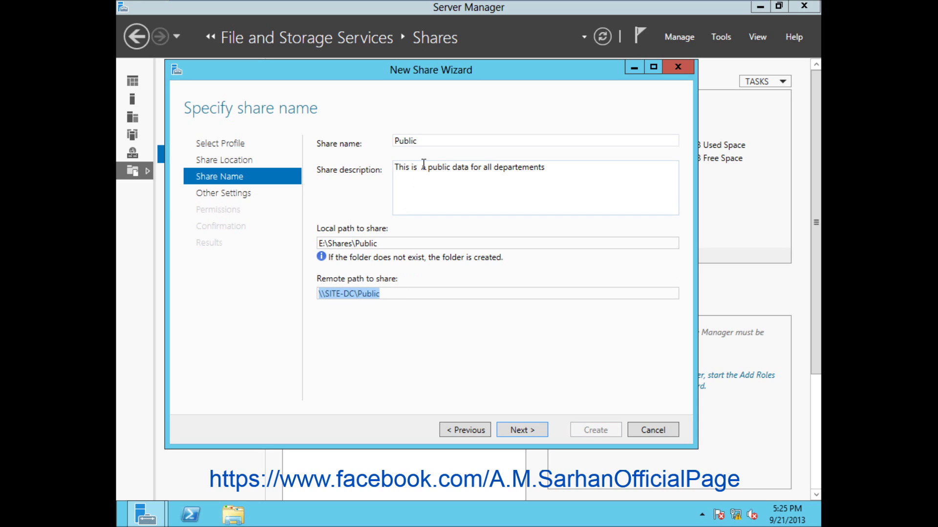
{"action": "double_click", "coordinate": [435, 141]}
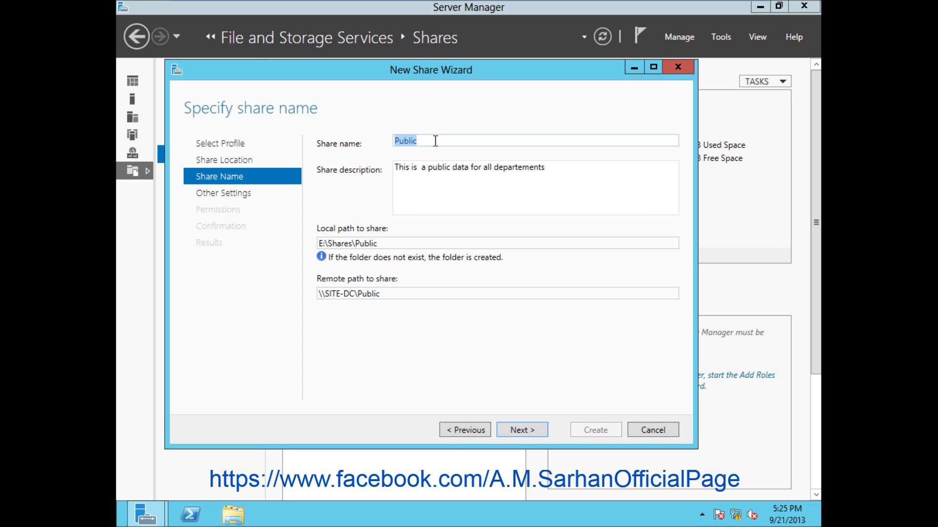
{"action": "left_click", "coordinate": [532, 435]}
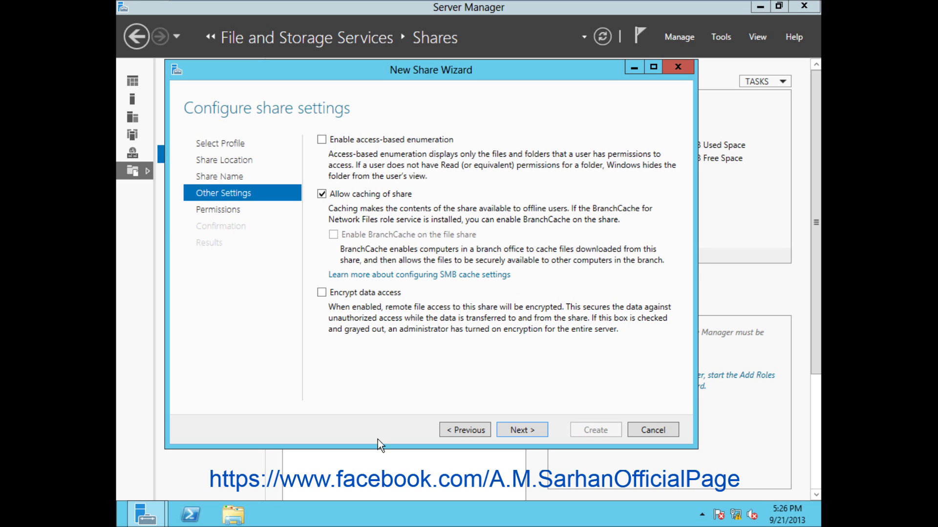
Step: View the server's existing network shares at \\Site-DC, look inside SYSVOL, and return to the New Share Wizard
{"action": "mouse_move", "coordinate": [117, 526]}
{"action": "right_click", "coordinate": [122, 523]}
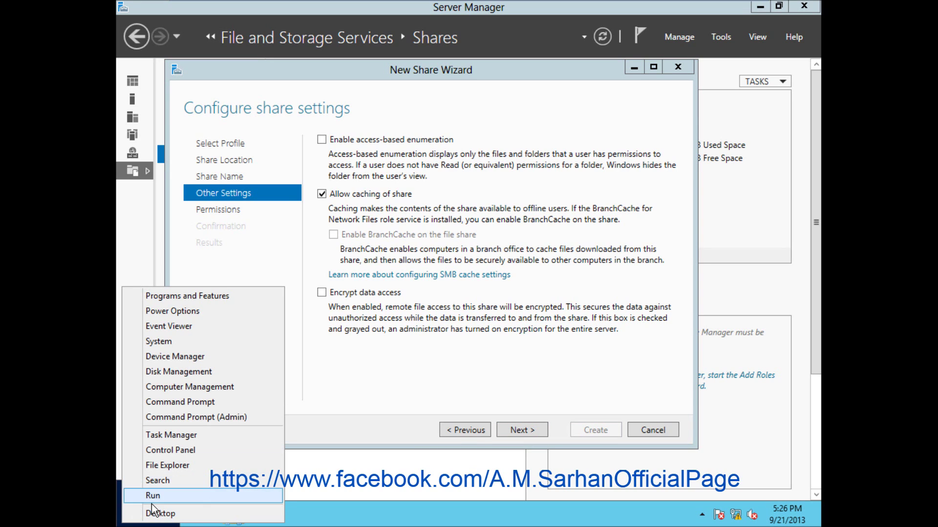
{"action": "left_click", "coordinate": [152, 502]}
{"action": "type", "text": "\\\\Site-DC"}
{"action": "key", "text": "Return"}
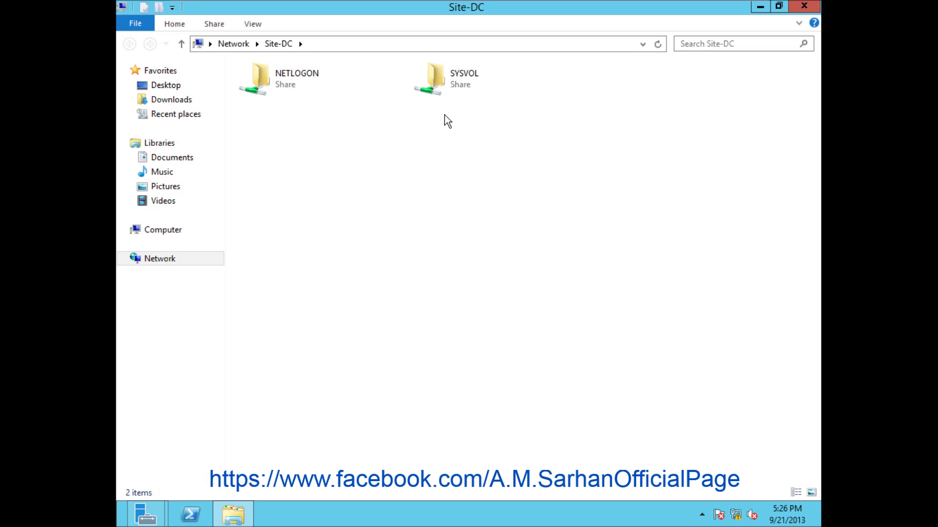
{"action": "double_click", "coordinate": [450, 81]}
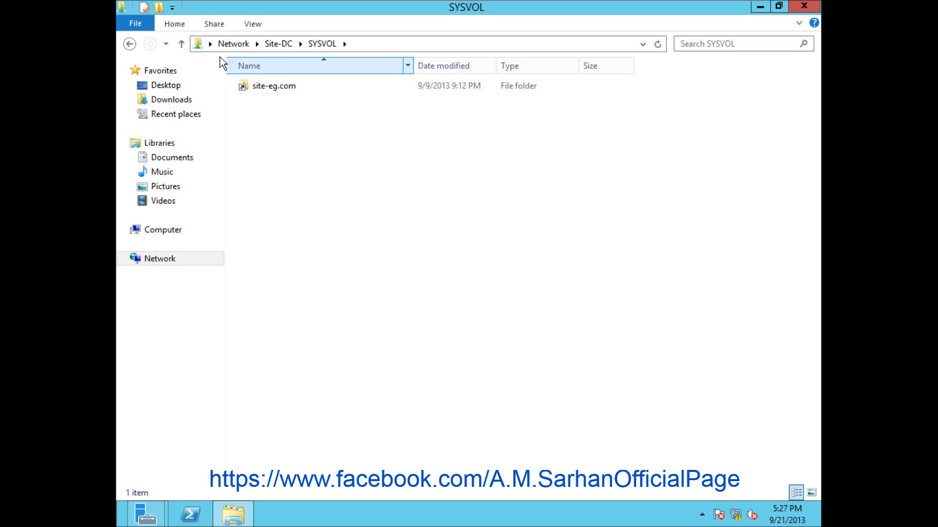
{"action": "left_click", "coordinate": [130, 45]}
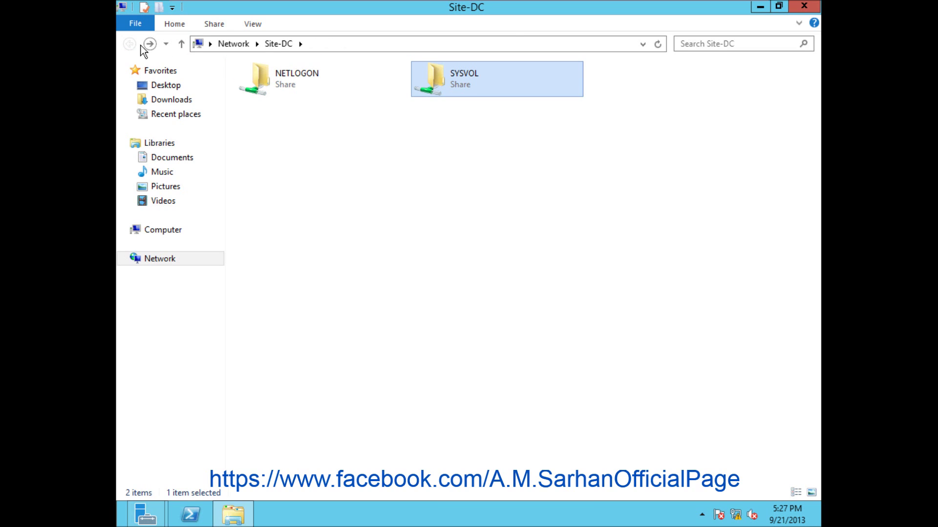
{"action": "mouse_move", "coordinate": [817, 7]}
{"action": "left_click", "coordinate": [804, 6]}
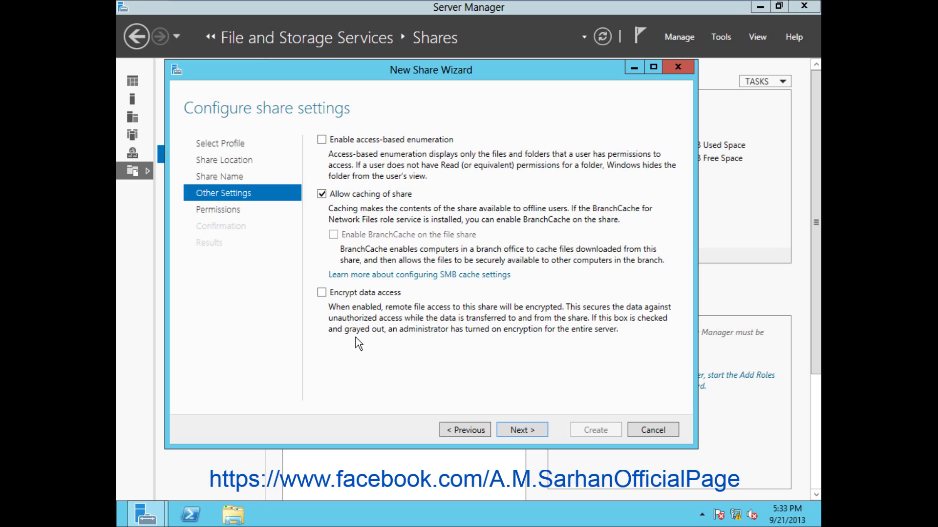
Step: Review the wizard's share name, location and profile pages, keeping volume E: selected, and return to the share settings
{"action": "left_click", "coordinate": [321, 292]}
{"action": "left_click", "coordinate": [319, 294]}
{"action": "left_click", "coordinate": [479, 430]}
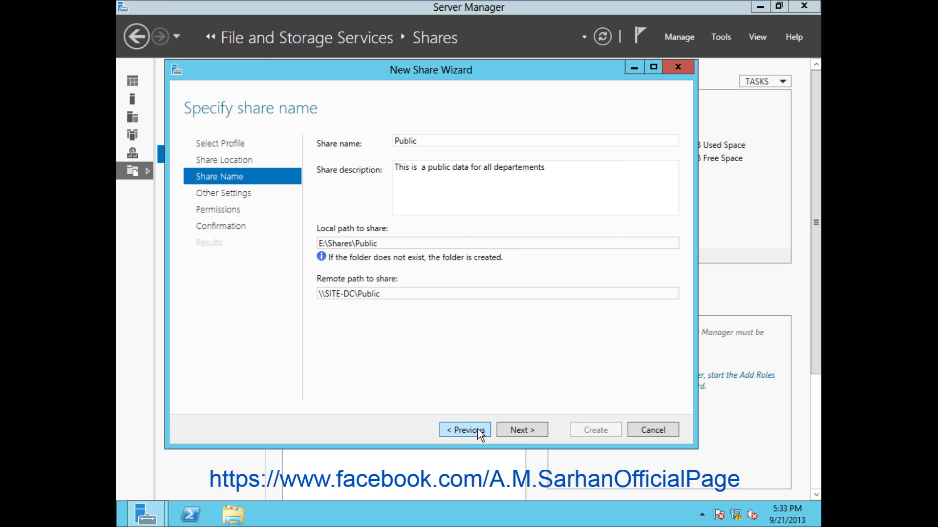
{"action": "left_click", "coordinate": [480, 432]}
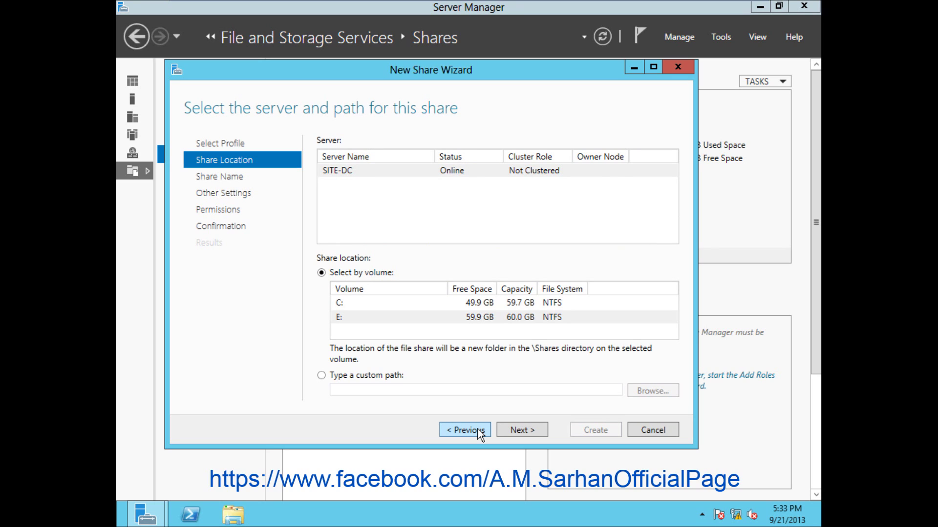
{"action": "left_click", "coordinate": [480, 432]}
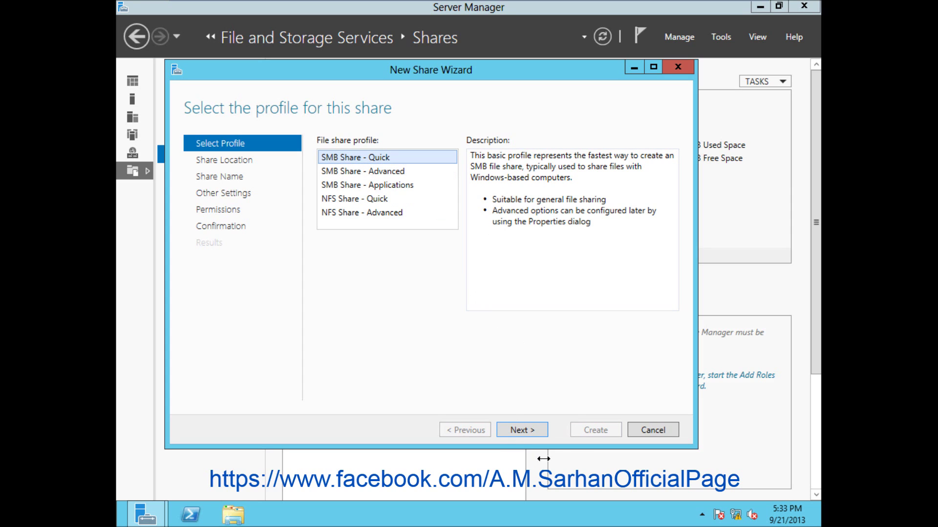
{"action": "left_click", "coordinate": [529, 432]}
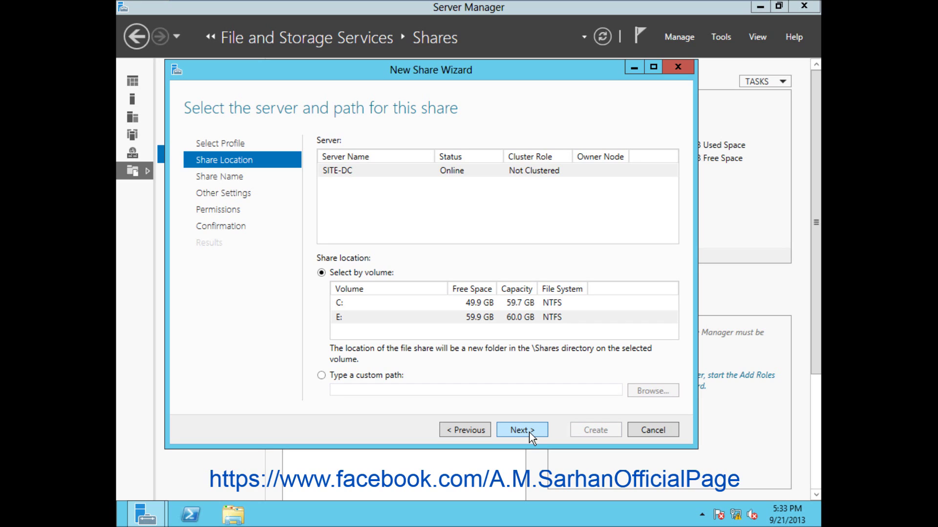
{"action": "left_click", "coordinate": [519, 172]}
{"action": "left_click", "coordinate": [508, 318]}
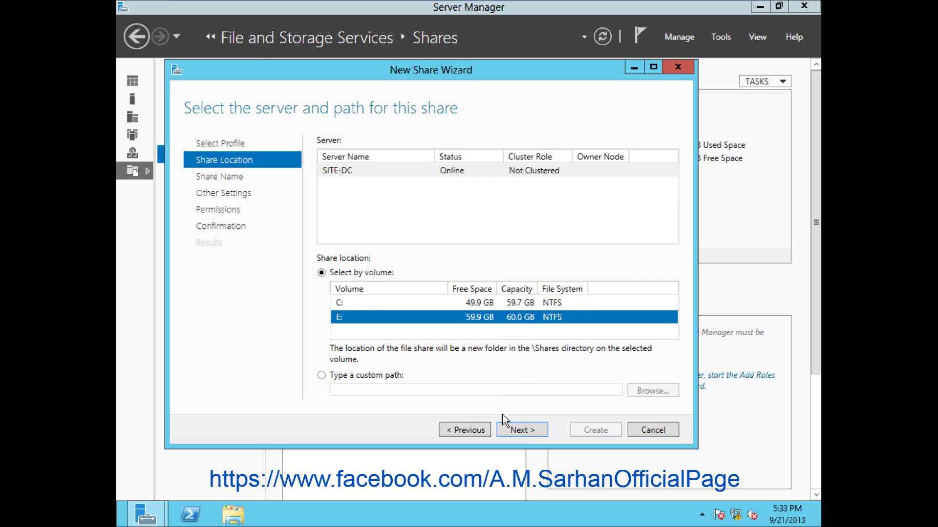
{"action": "left_click", "coordinate": [523, 431]}
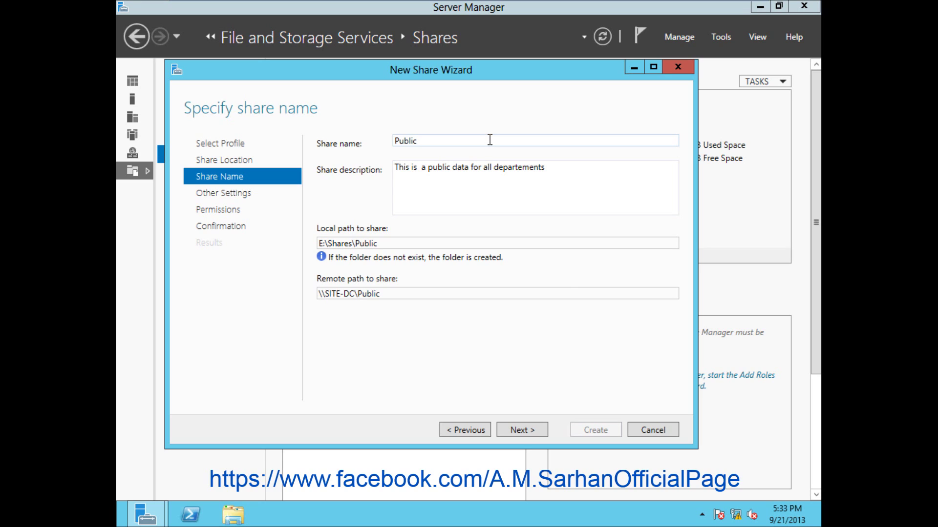
{"action": "triple_click", "coordinate": [418, 293]}
{"action": "key", "text": "Return"}
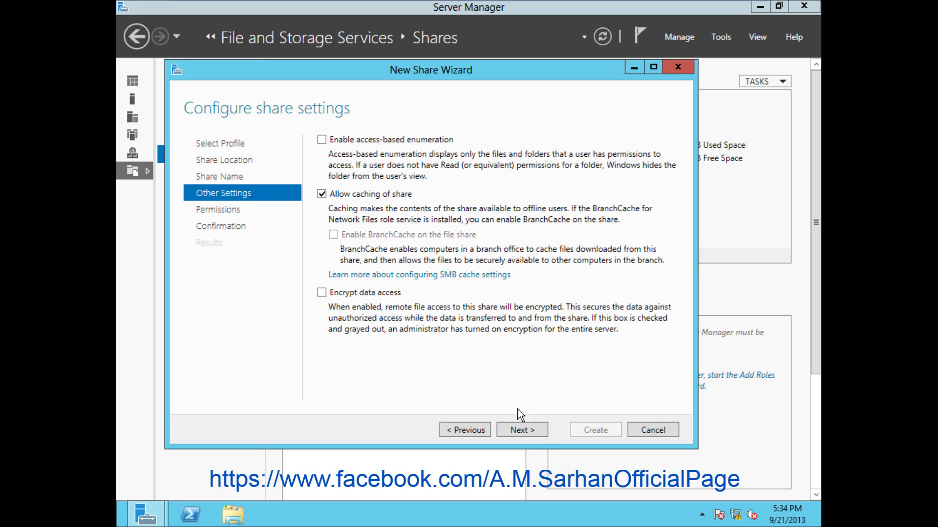
Step: Look over the Public folder's advanced permissions, leave them as they are, and continue to the confirmation page
{"action": "left_click", "coordinate": [543, 431]}
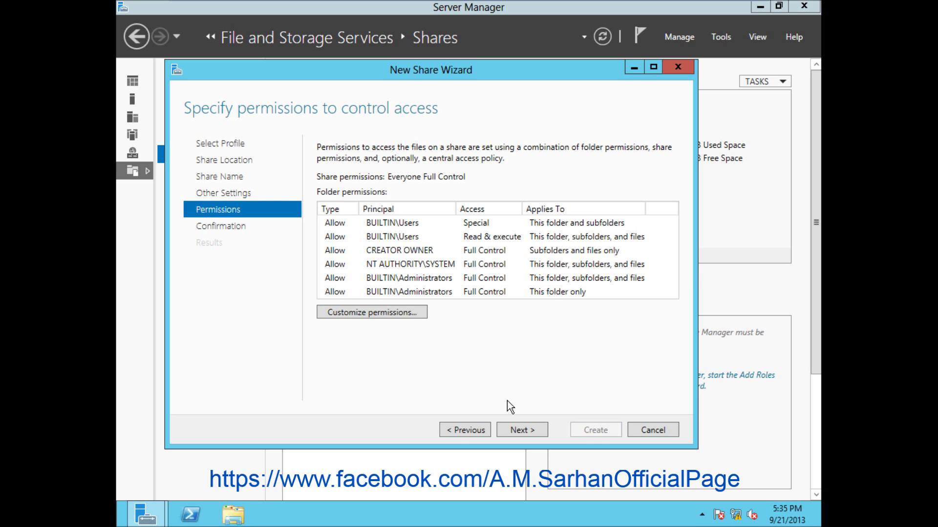
{"action": "left_click", "coordinate": [397, 315]}
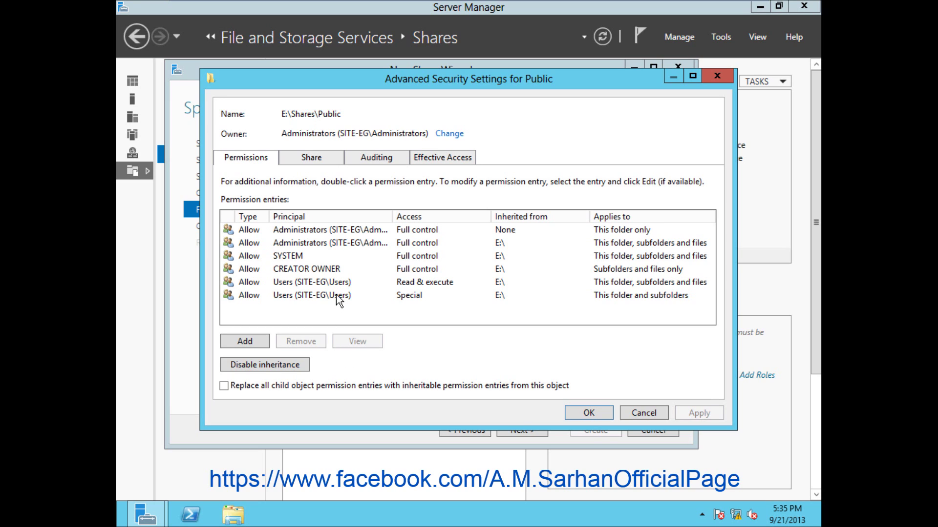
{"action": "left_click", "coordinate": [646, 412]}
{"action": "left_click", "coordinate": [534, 432]}
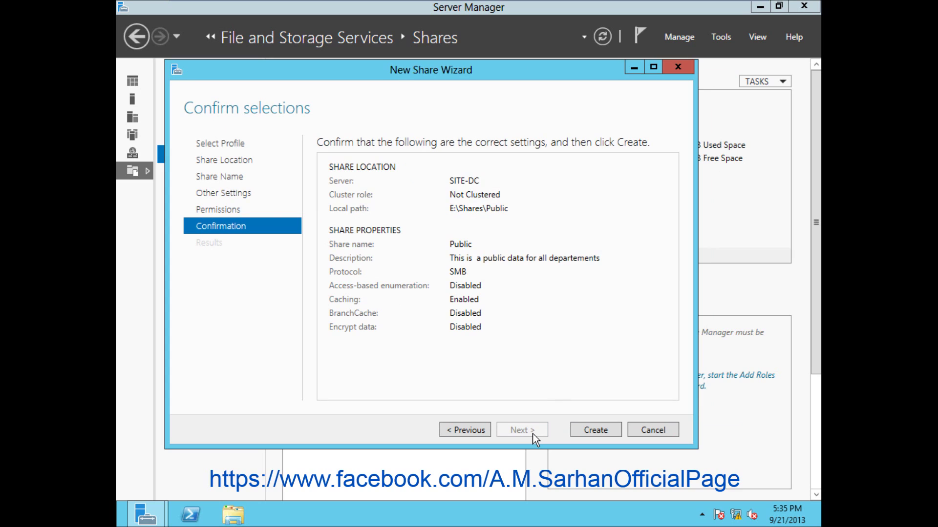
Step: Create the Public share with the confirmed settings and close the New Share Wizard
{"action": "left_click", "coordinate": [587, 430]}
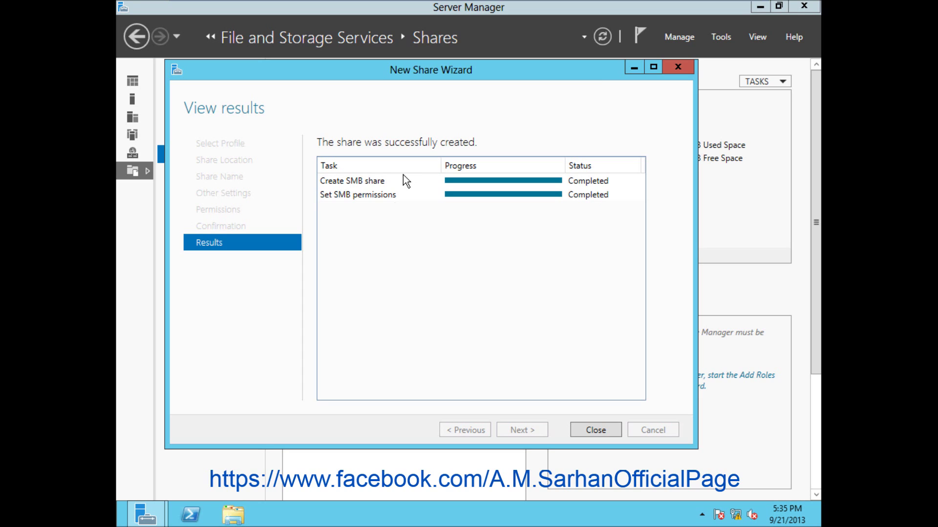
{"action": "left_click", "coordinate": [619, 437]}
Step: Switch to File Explorer and open the Shares folder on DATA (E:) to check for the Public folder
{"action": "key", "text": "super+e"}
{"action": "left_click", "coordinate": [494, 98]}
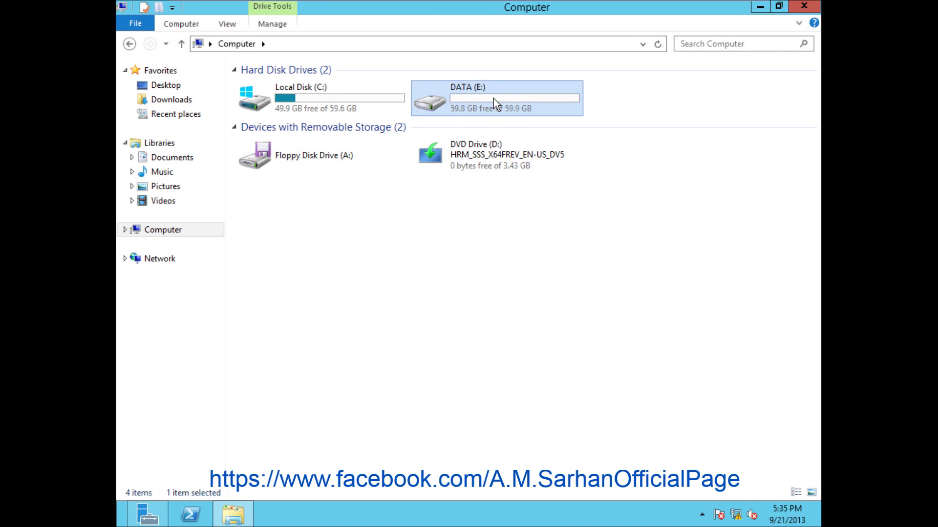
{"action": "double_click", "coordinate": [494, 98]}
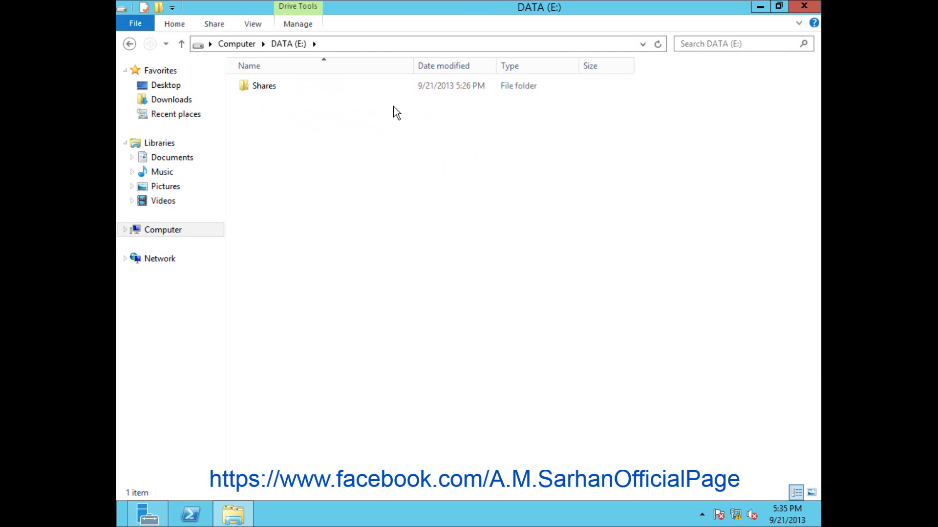
{"action": "left_click", "coordinate": [265, 87]}
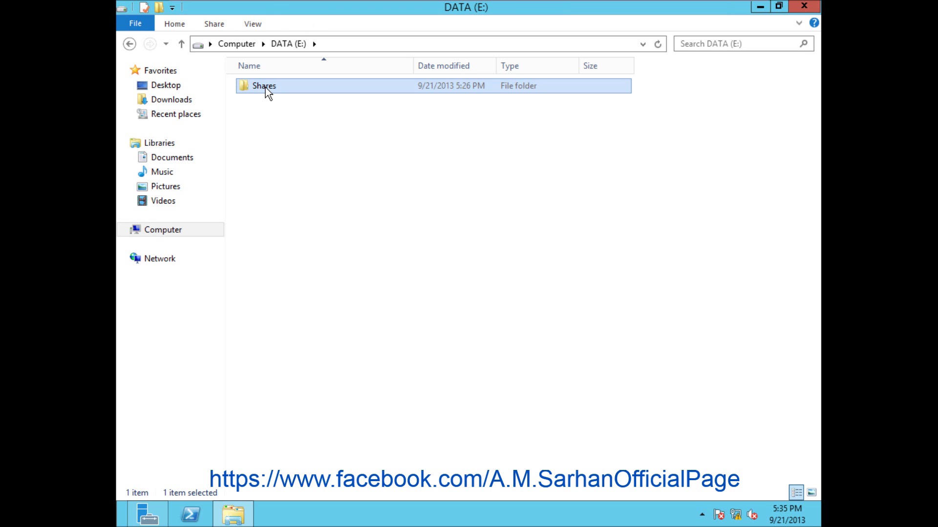
{"action": "double_click", "coordinate": [265, 87]}
{"action": "left_click", "coordinate": [265, 86]}
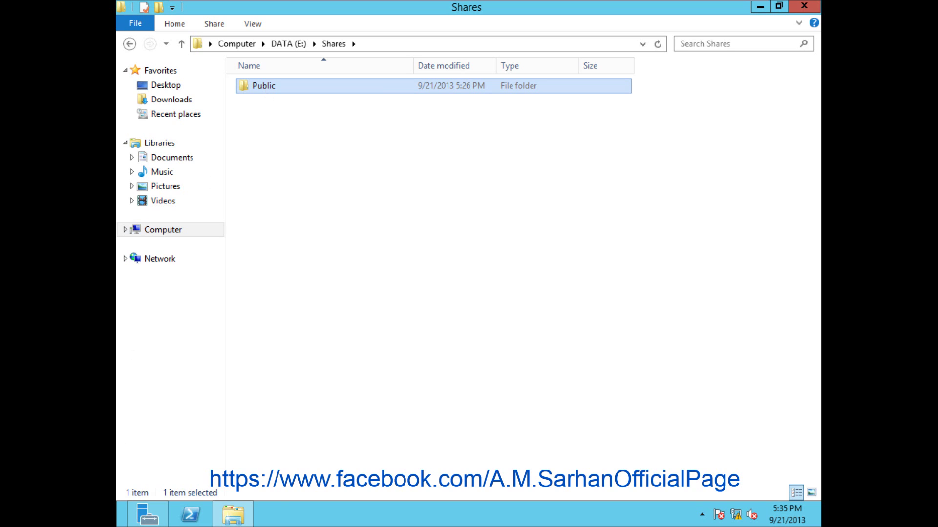
Step: Open \\Site-DC from the Run dialog to check the server's network shares
{"action": "right_click", "coordinate": [121, 524]}
{"action": "left_click", "coordinate": [138, 494]}
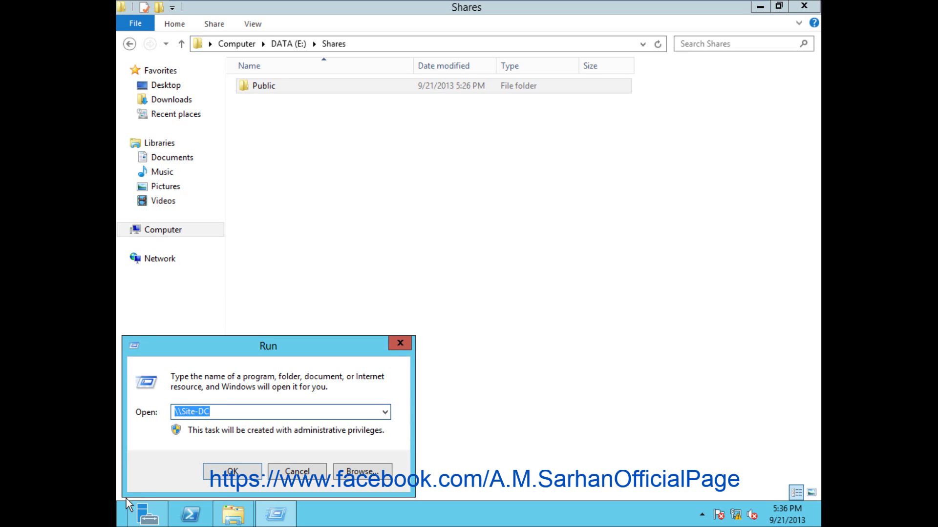
{"action": "key", "text": "Return"}
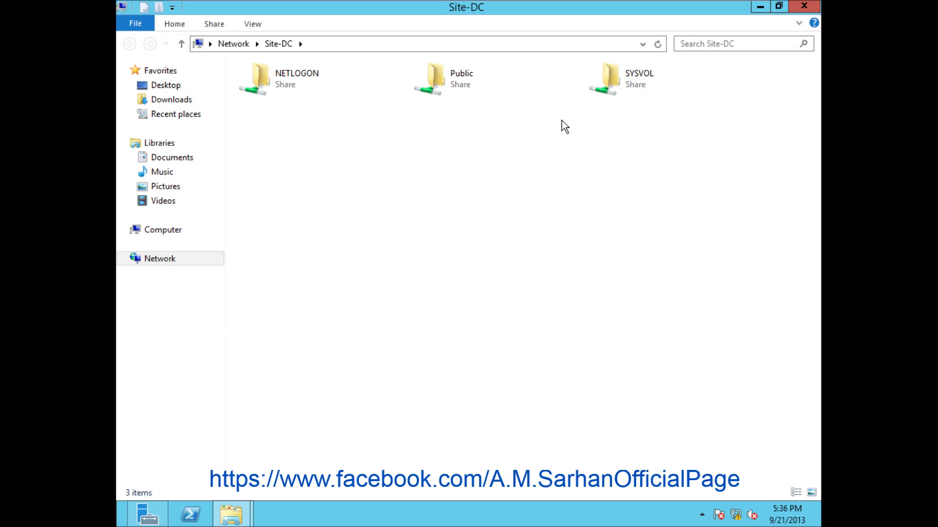
{"action": "mouse_move", "coordinate": [481, 100]}
Step: Switch back to Server Manager, select the Public share and widen the shares list to see all its columns
{"action": "mouse_move", "coordinate": [147, 513]}
{"action": "left_click", "coordinate": [163, 465]}
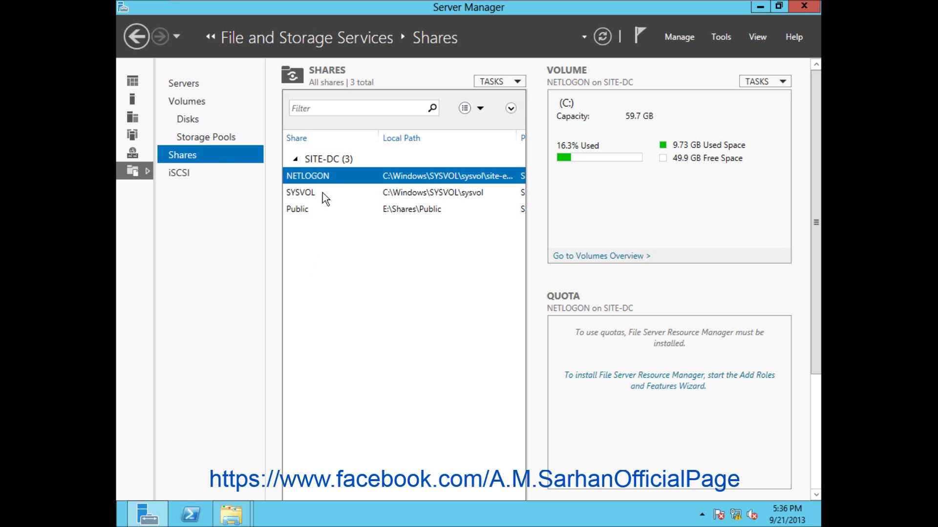
{"action": "left_click", "coordinate": [307, 213]}
{"action": "left_click_drag", "start_coordinate": [537, 224], "coordinate": [817, 224]}
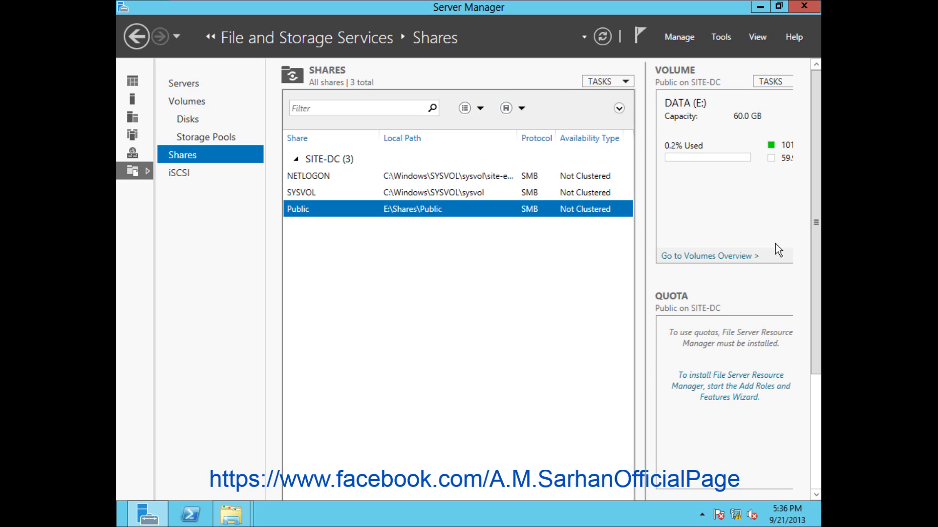
Step: Review the Public share's general, permissions and settings properties, and close them without changes
{"action": "right_click", "coordinate": [519, 213]}
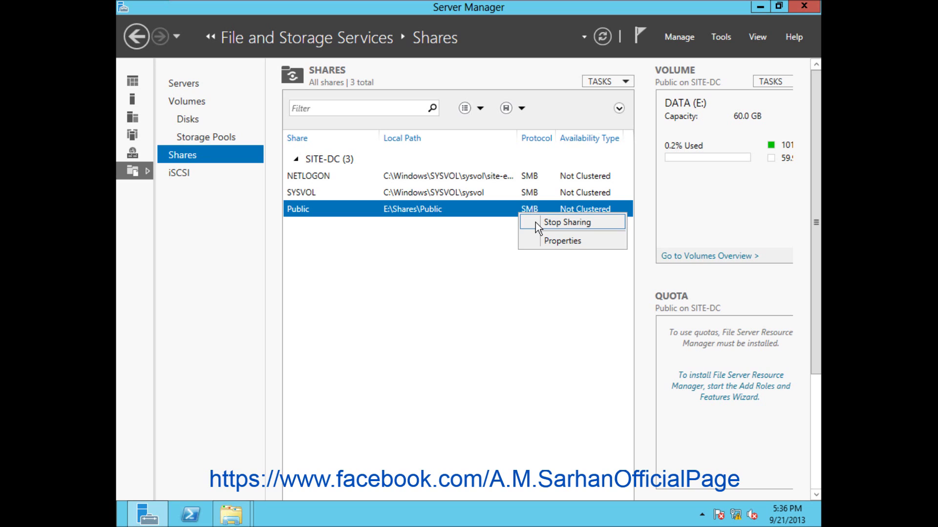
{"action": "left_click", "coordinate": [553, 242]}
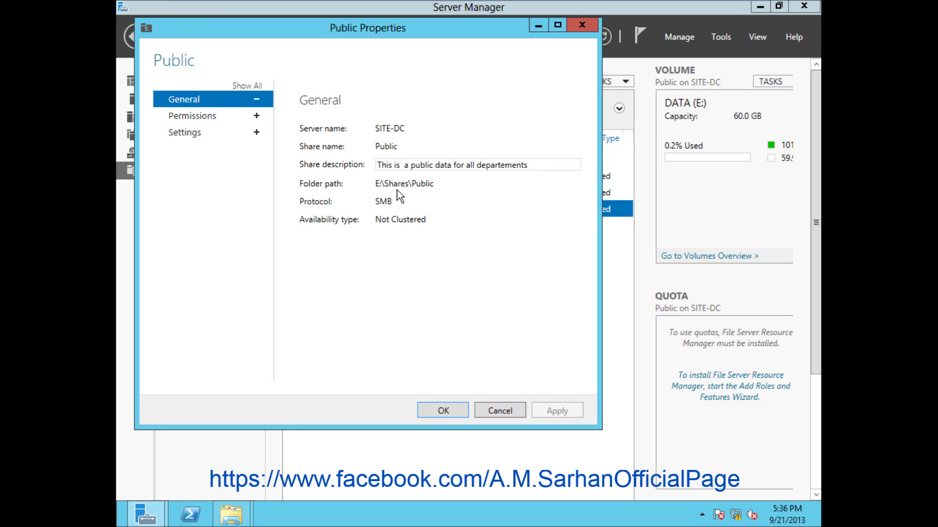
{"action": "left_click", "coordinate": [195, 121]}
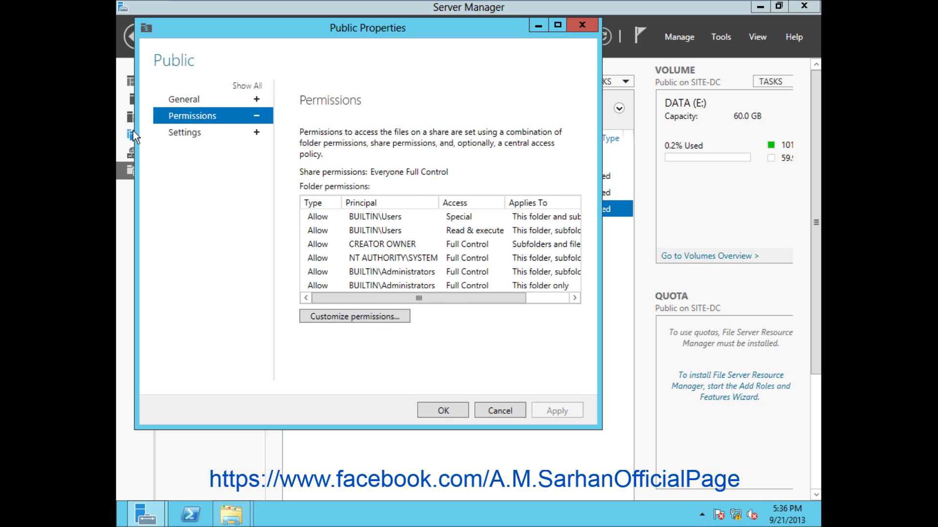
{"action": "left_click", "coordinate": [183, 139]}
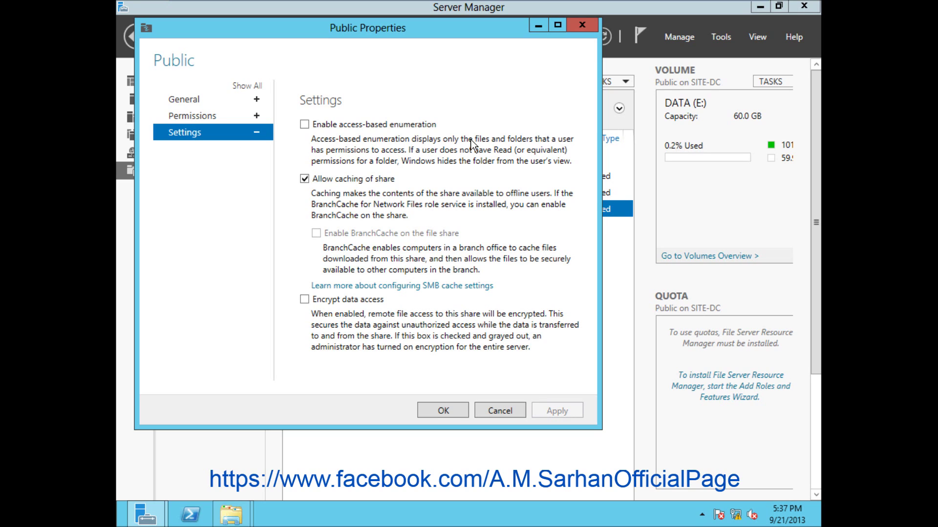
{"action": "left_click", "coordinate": [507, 413]}
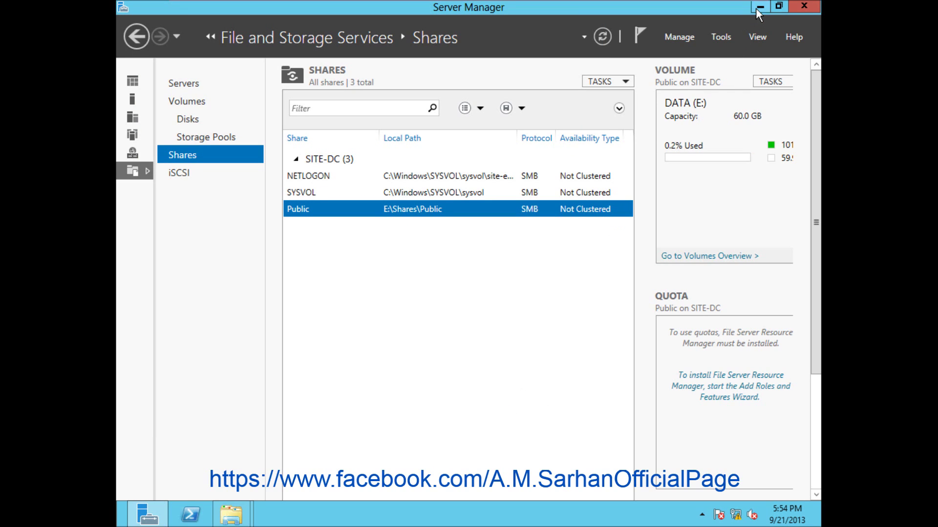
Step: Return to the drives in File Explorer and examine the Users group's security permissions on DATA (E:), leaving them as they are
{"action": "left_click", "coordinate": [759, 8]}
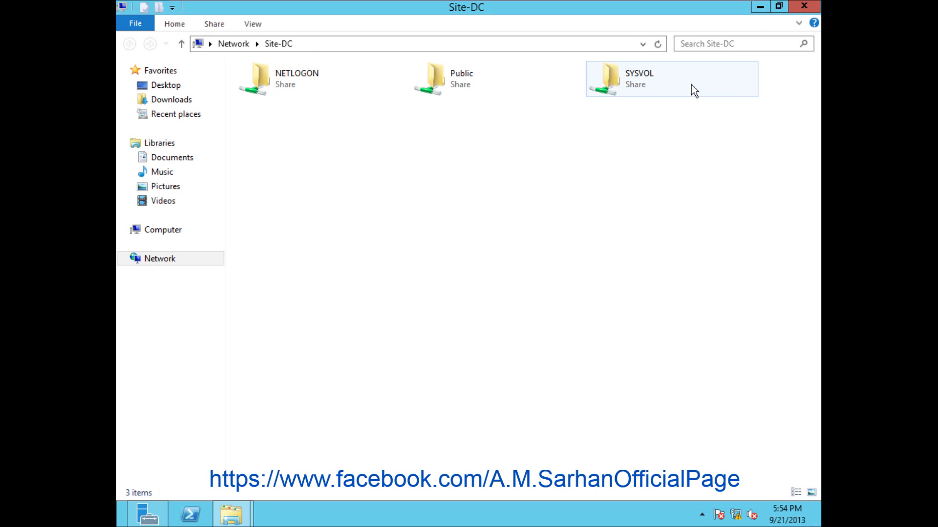
{"action": "left_click", "coordinate": [815, 8]}
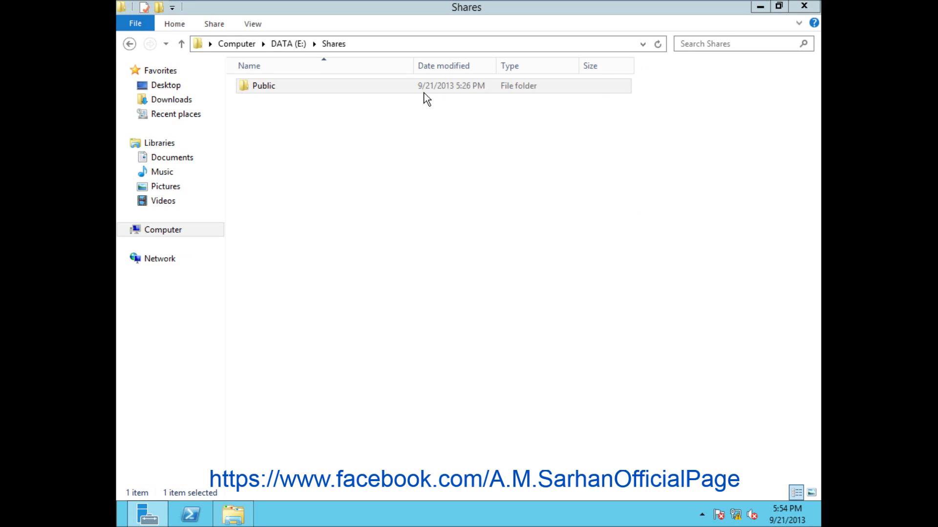
{"action": "left_click", "coordinate": [130, 46]}
{"action": "left_click", "coordinate": [129, 44]}
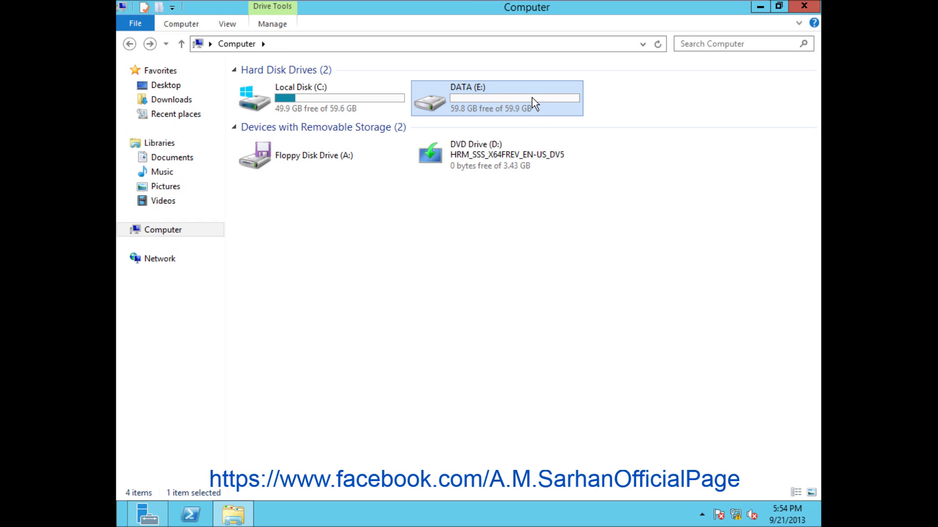
{"action": "right_click", "coordinate": [496, 104]}
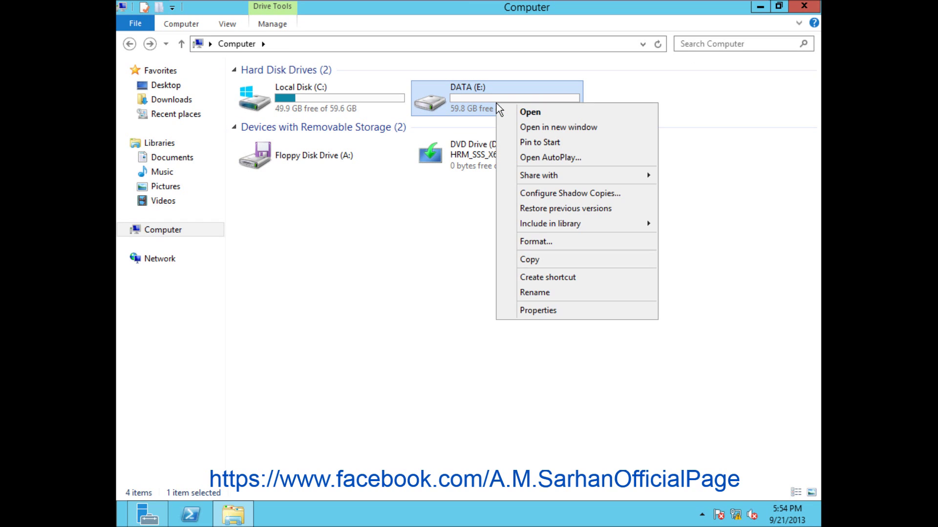
{"action": "left_click", "coordinate": [575, 315]}
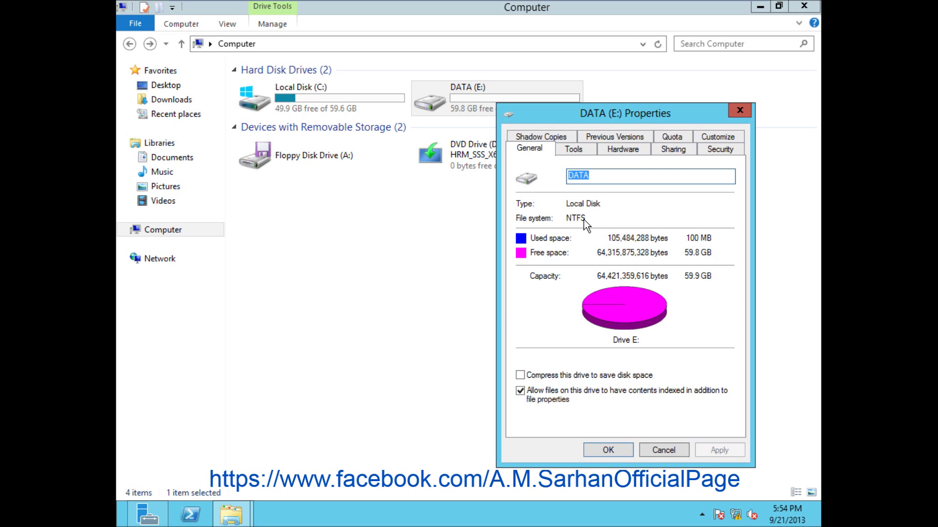
{"action": "left_click", "coordinate": [720, 149]}
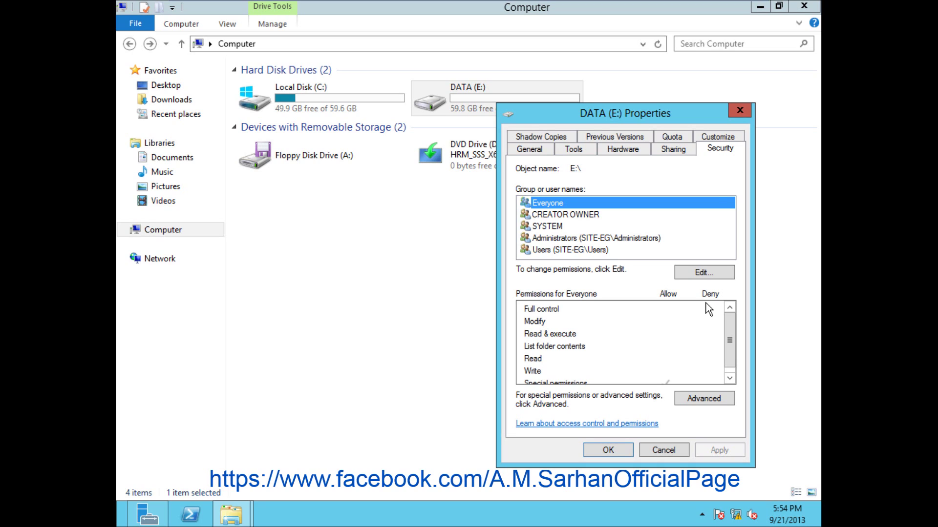
{"action": "left_click", "coordinate": [584, 250]}
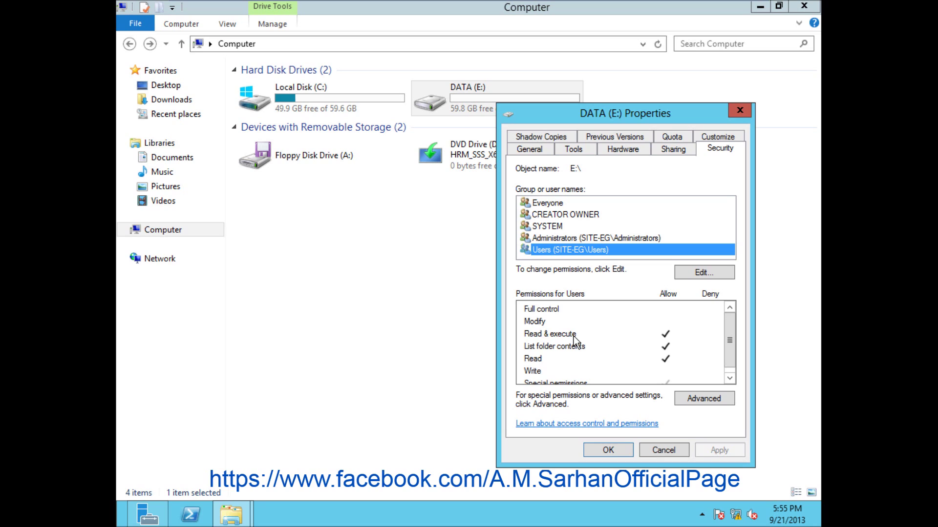
{"action": "left_click", "coordinate": [676, 448]}
Step: Open the properties of the Public folder inside the Shares folder on DATA (E:)
{"action": "double_click", "coordinate": [539, 107]}
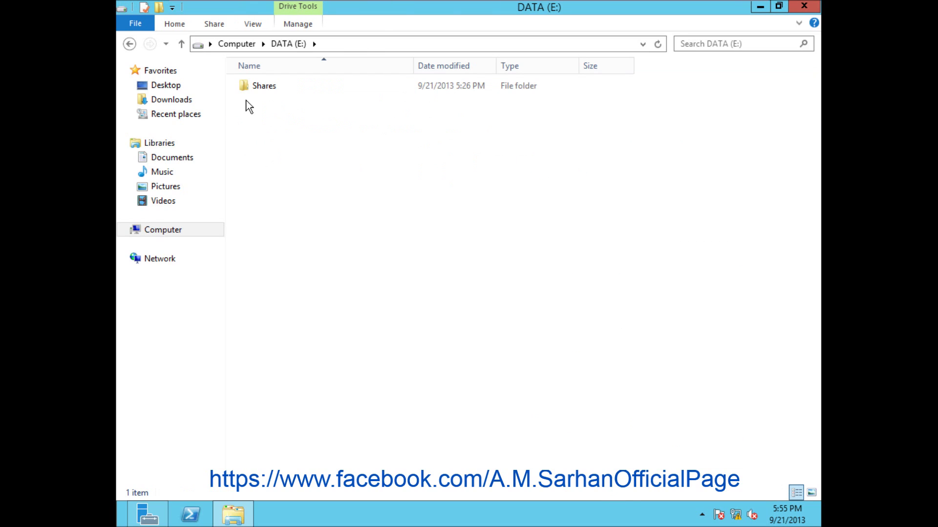
{"action": "double_click", "coordinate": [264, 90]}
{"action": "left_click", "coordinate": [266, 86]}
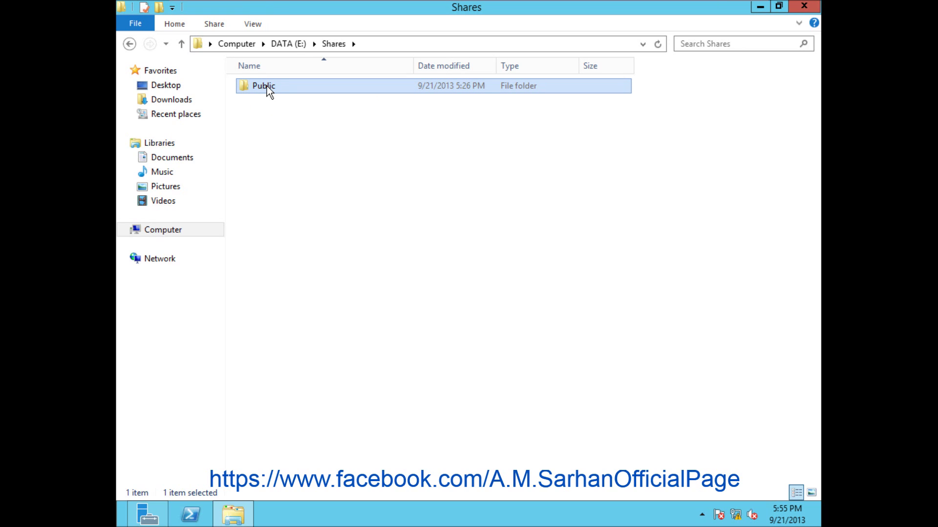
{"action": "right_click", "coordinate": [267, 86]}
{"action": "left_click", "coordinate": [316, 288]}
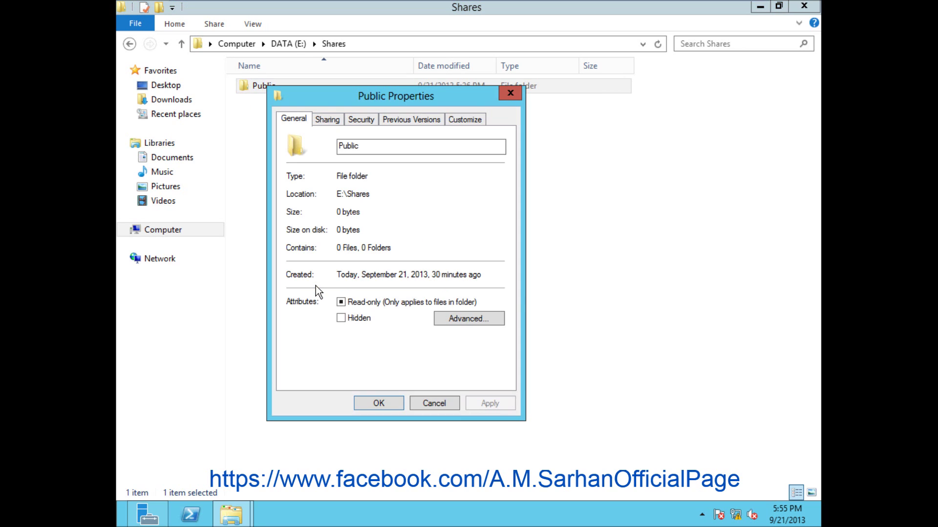